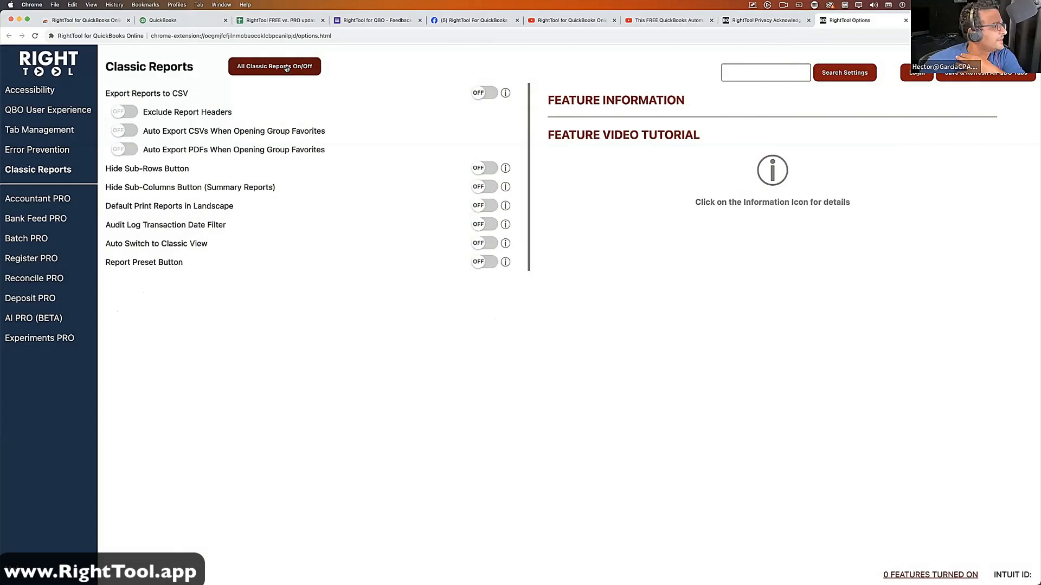
# - Turn on all Classic Reports features and open the Reports page in QuickBooks
pyautogui.click(287, 67)
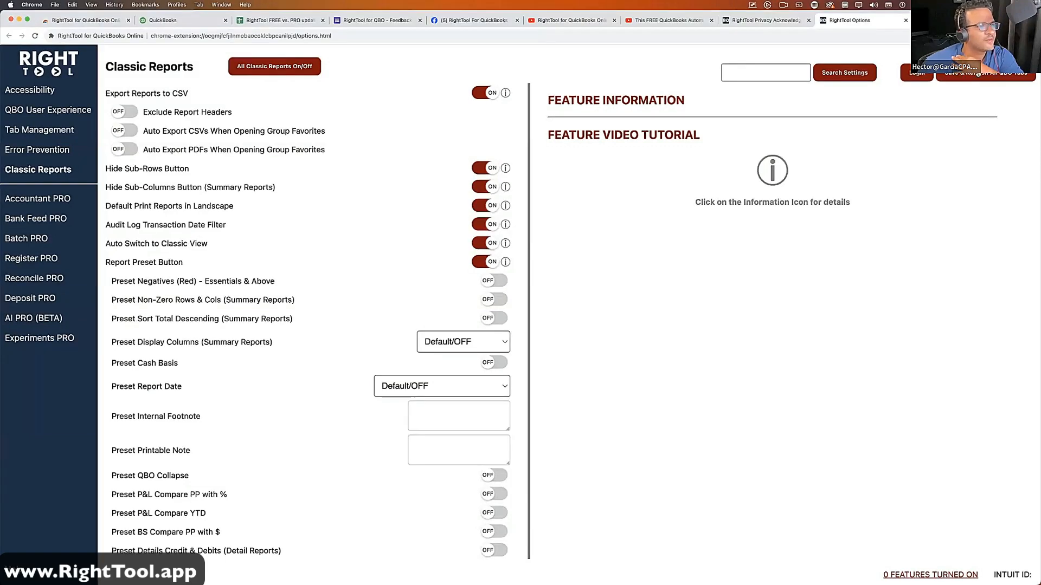
pyautogui.click(159, 20)
pyautogui.moveTo(46, 398)
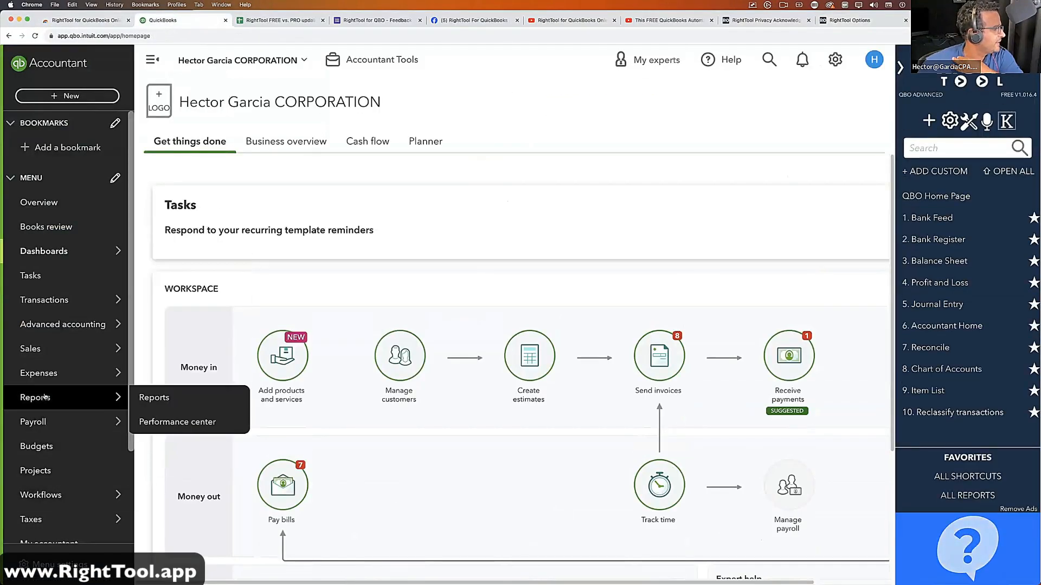
pyautogui.click(154, 397)
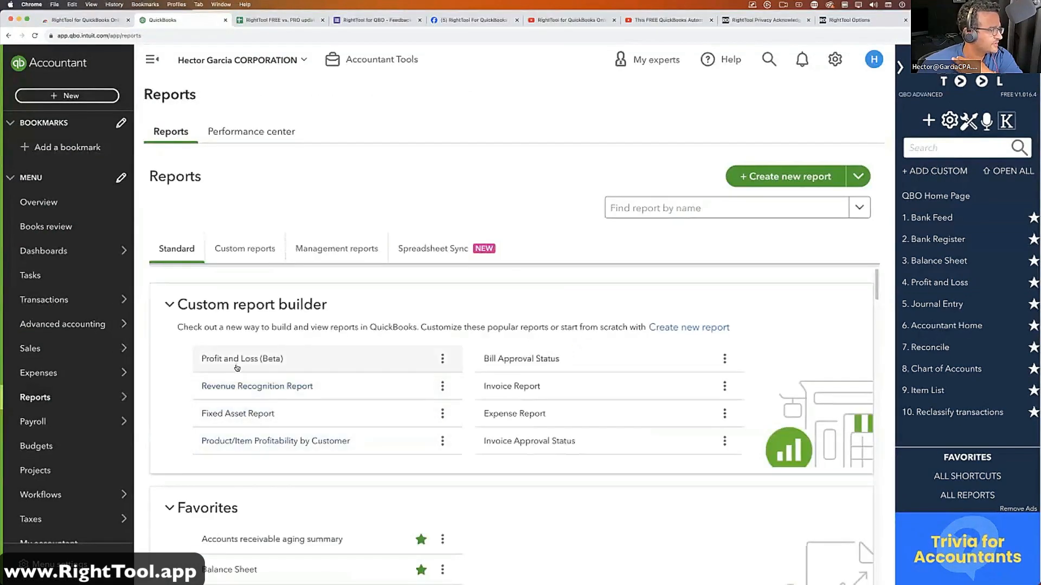
# - Open the Profit and Loss report and collapse the navigation menu
pyautogui.scroll(-2, 261, 488)
pyautogui.click(263, 535)
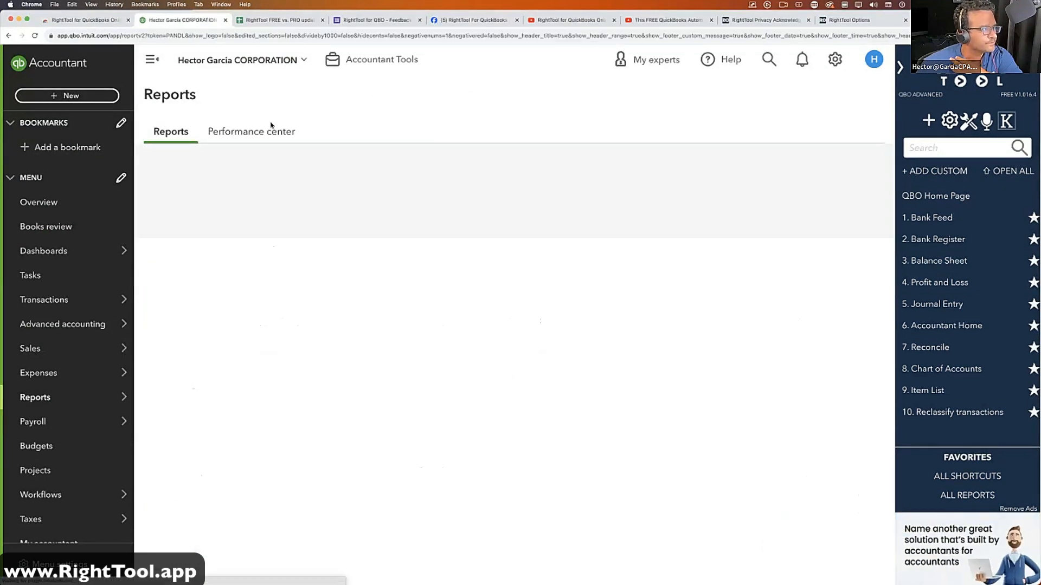
pyautogui.click(153, 59)
pyautogui.scroll(-2, 698, 359)
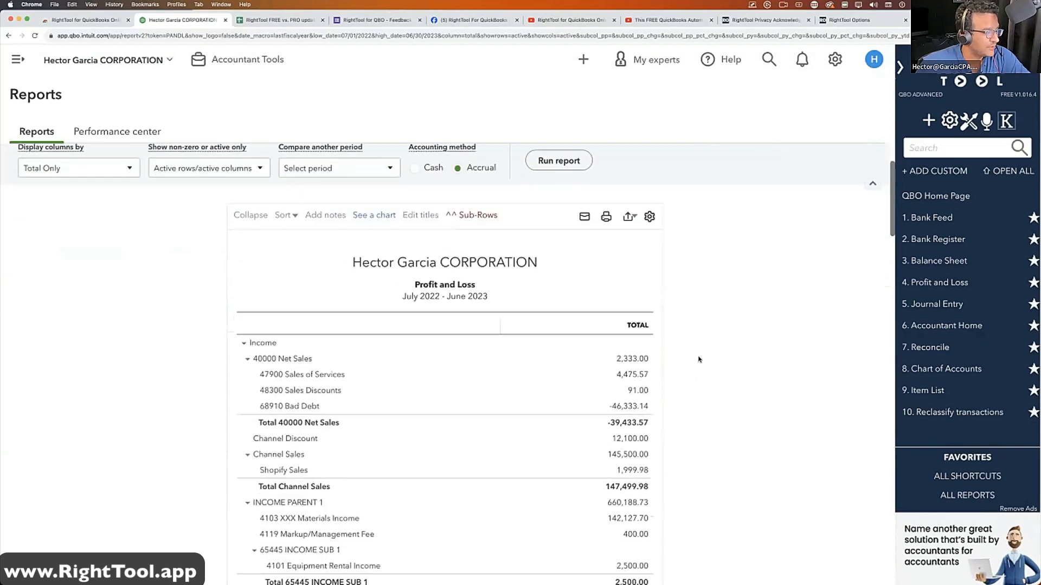
pyautogui.scroll(2, 698, 359)
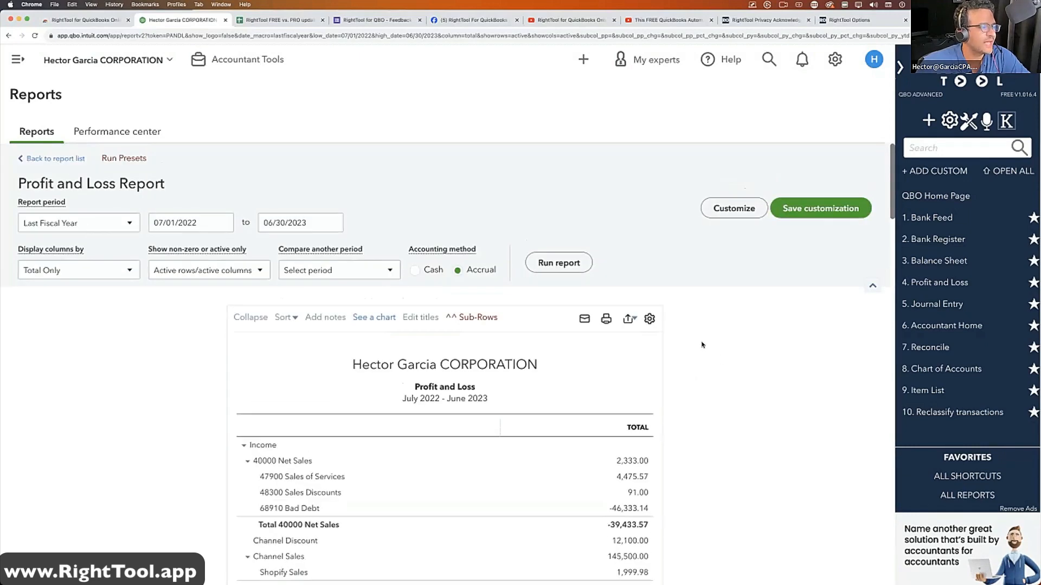
# - Export the Profit and Loss report to Excel and open the downloaded workbook
pyautogui.click(628, 318)
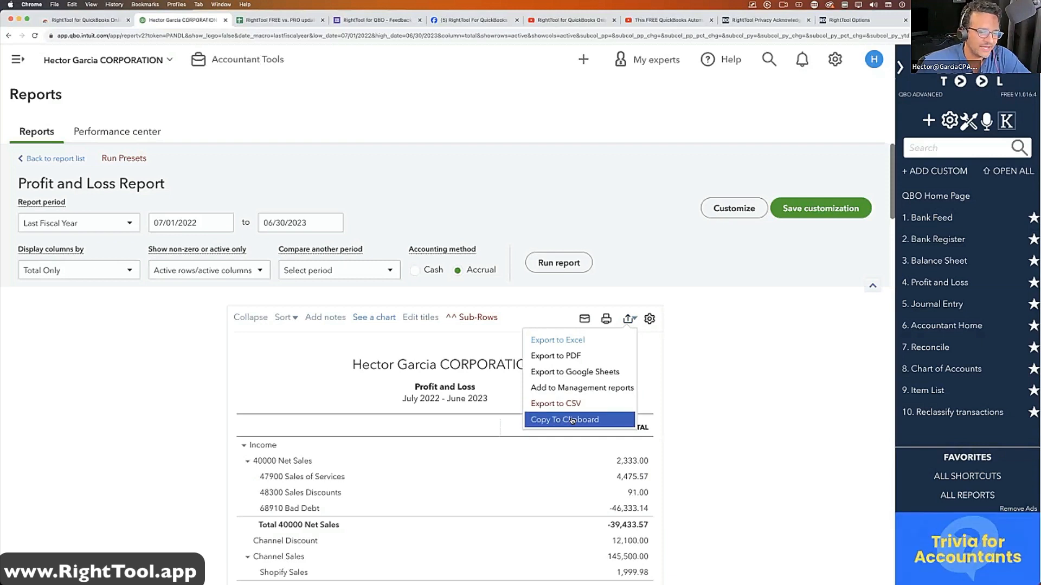
pyautogui.click(566, 340)
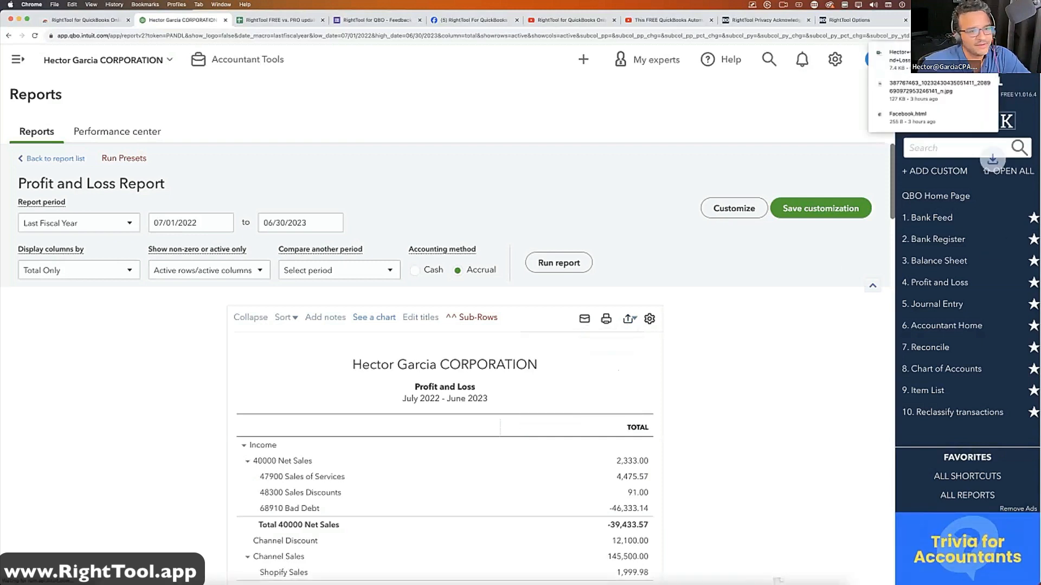
pyautogui.click(905, 61)
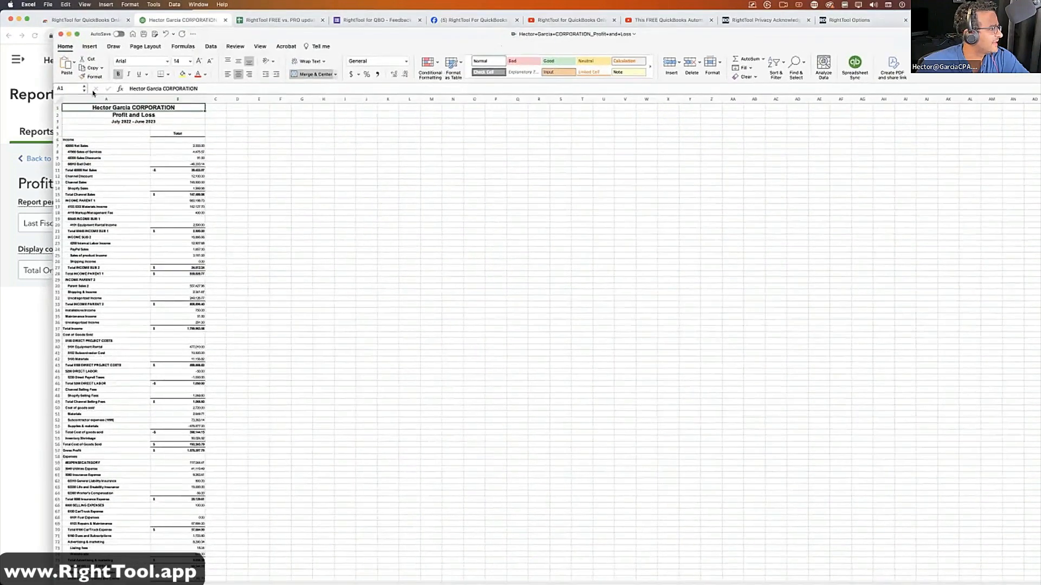
# - Set the exported worksheet's zoom to 200%
pyautogui.click(260, 47)
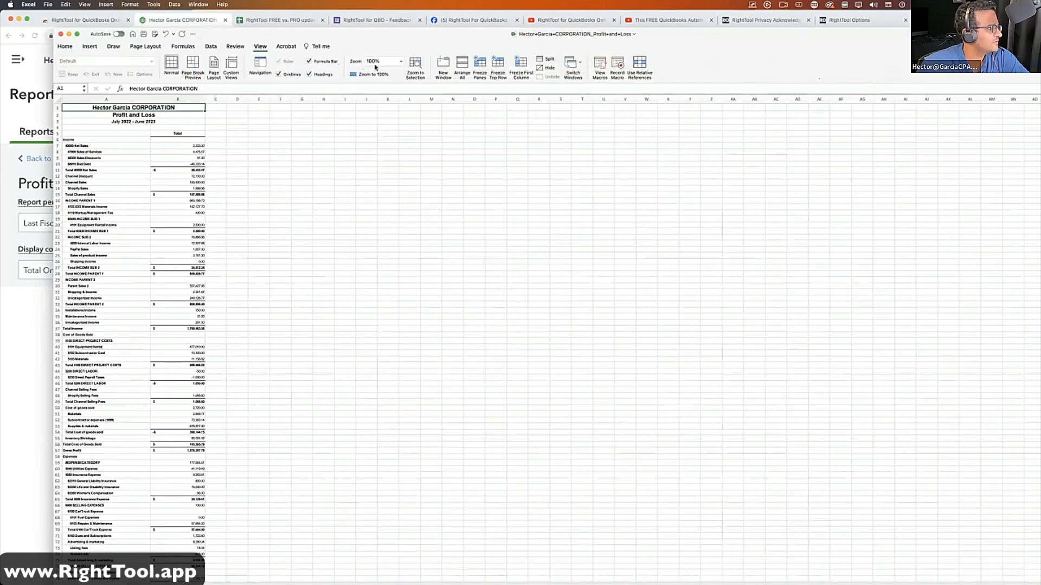
pyautogui.click(403, 61)
pyautogui.click(382, 72)
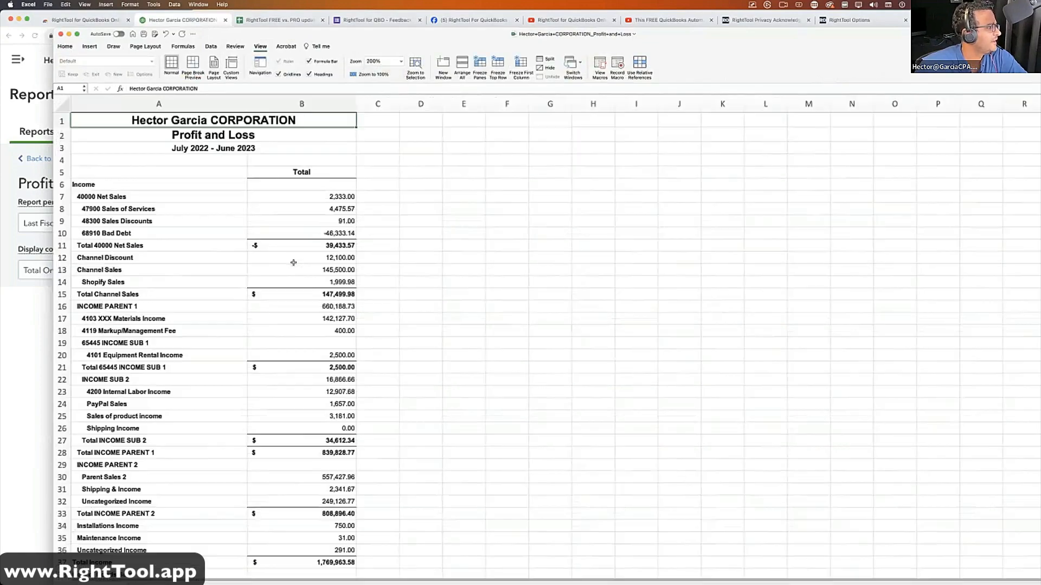
# - Examine the exported Profit and Loss rows down to the merged date footer in row 145 and the blank rows above it
pyautogui.click(295, 261)
pyautogui.scroll(-20, 244, 276)
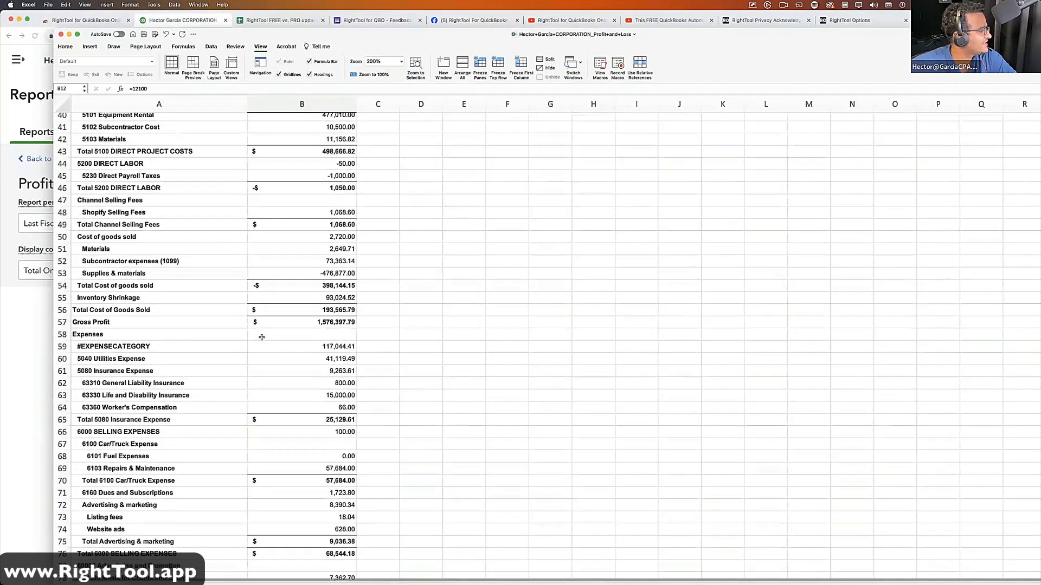
pyautogui.scroll(-20, 262, 337)
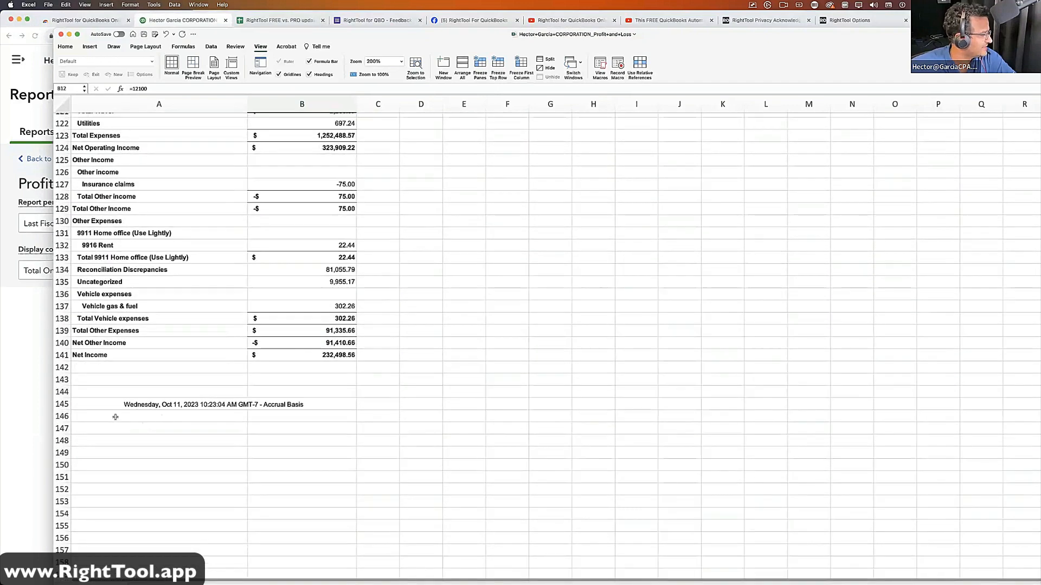
pyautogui.click(80, 402)
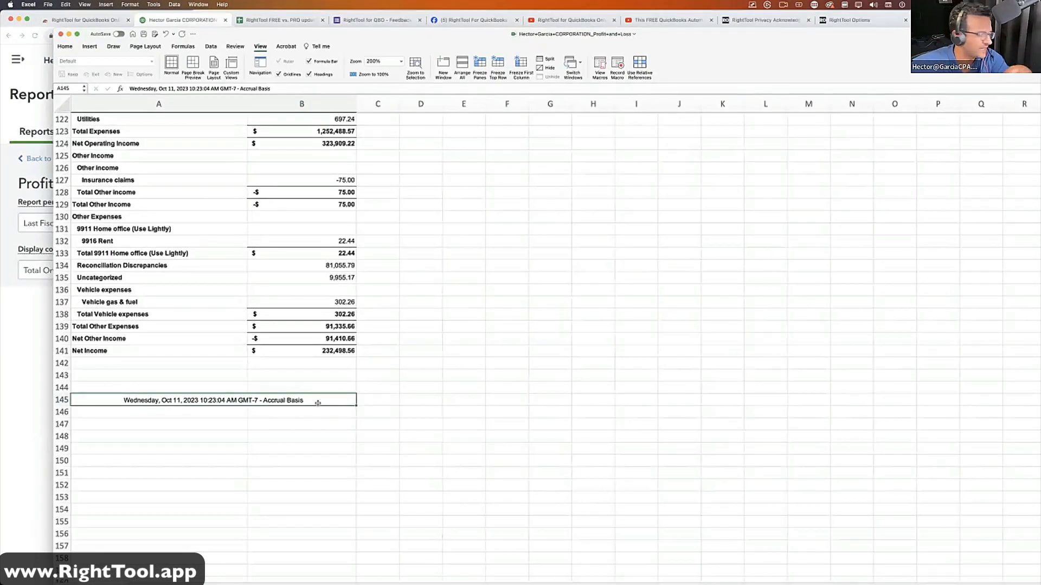
pyautogui.click(242, 388)
pyautogui.scroll(10, 298, 379)
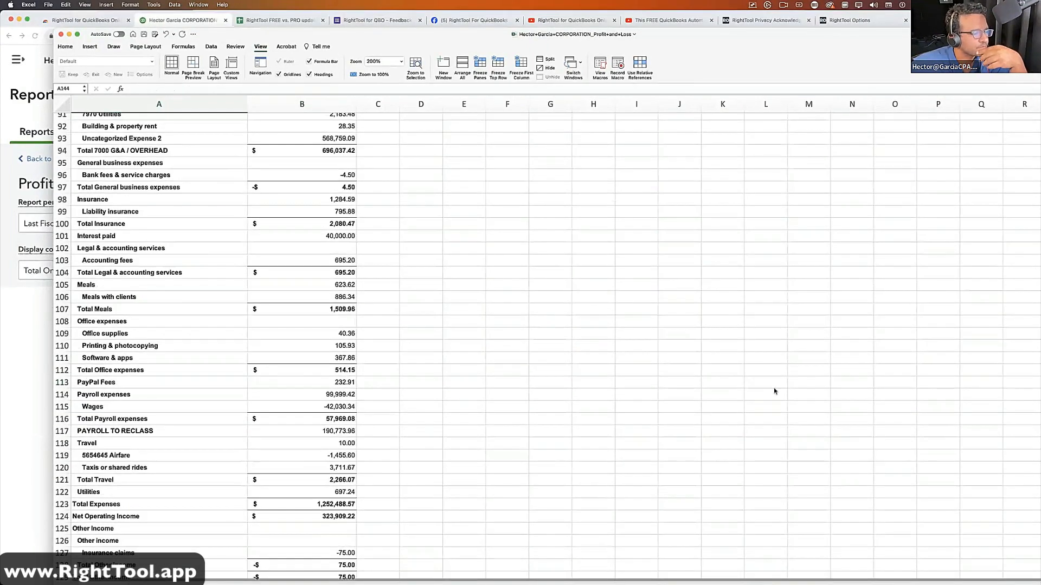
pyautogui.scroll(6, 774, 390)
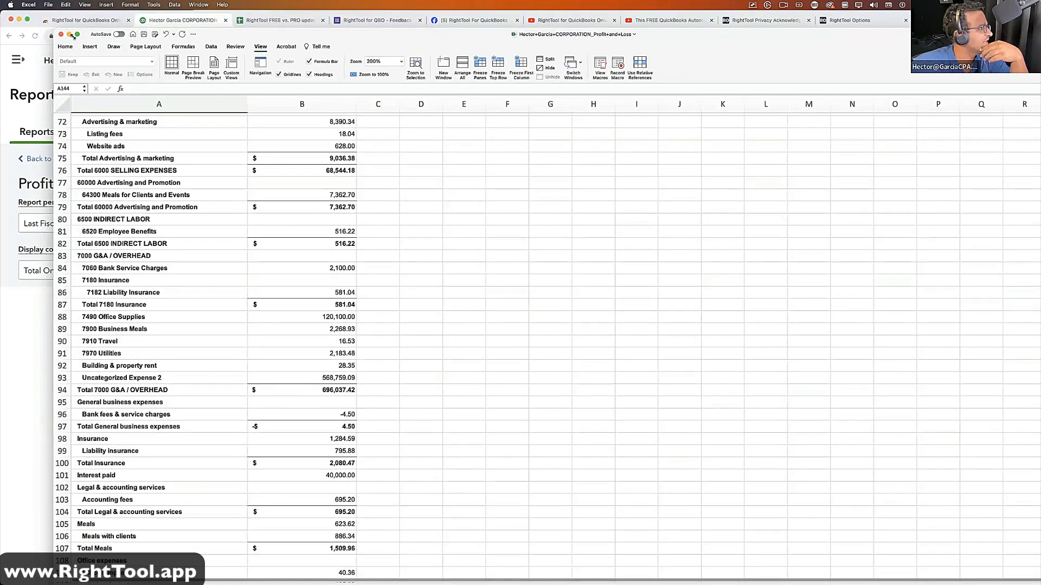
# - Inspect the exported report's header rows and the 40000 Net Sales amount in cell B7, and close the workbook
pyautogui.moveTo(56, 31); pyautogui.dragTo(161, 89)
pyautogui.scroll(7, 387, 363)
pyautogui.scroll(15, 388, 364)
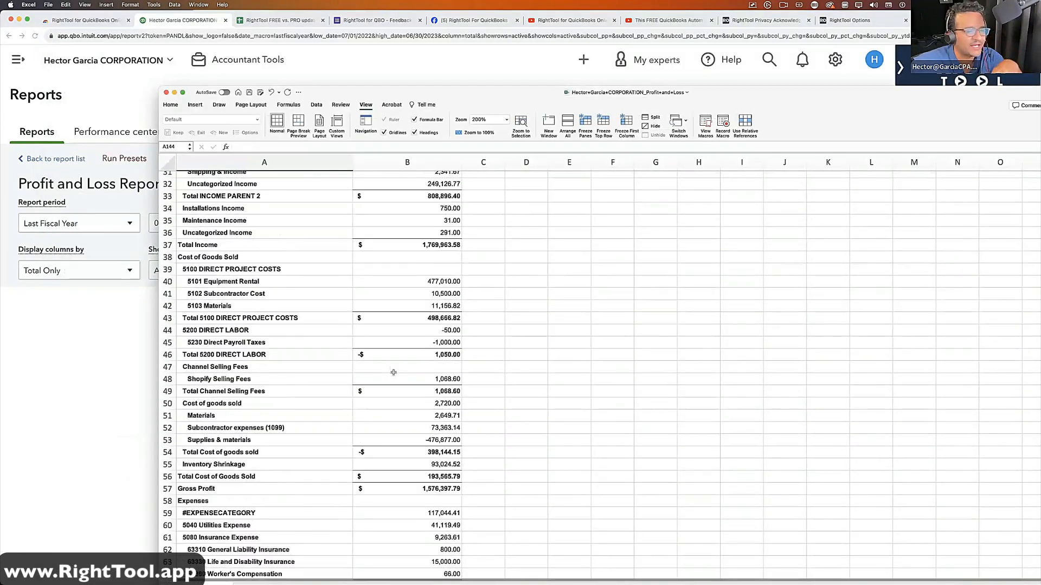
pyautogui.moveTo(167, 179); pyautogui.dragTo(166, 231)
pyautogui.click(438, 255)
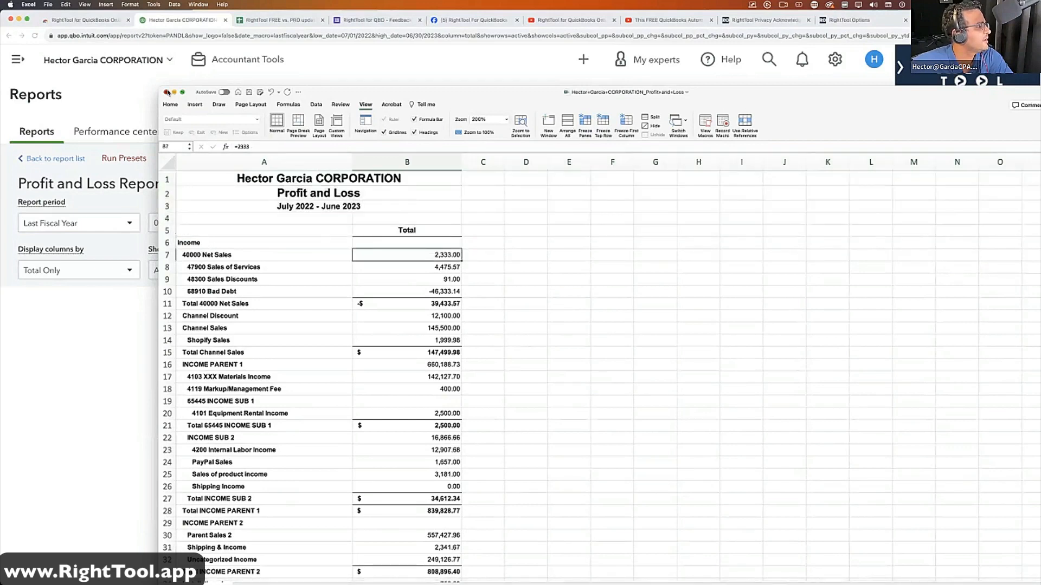
pyautogui.click(168, 92)
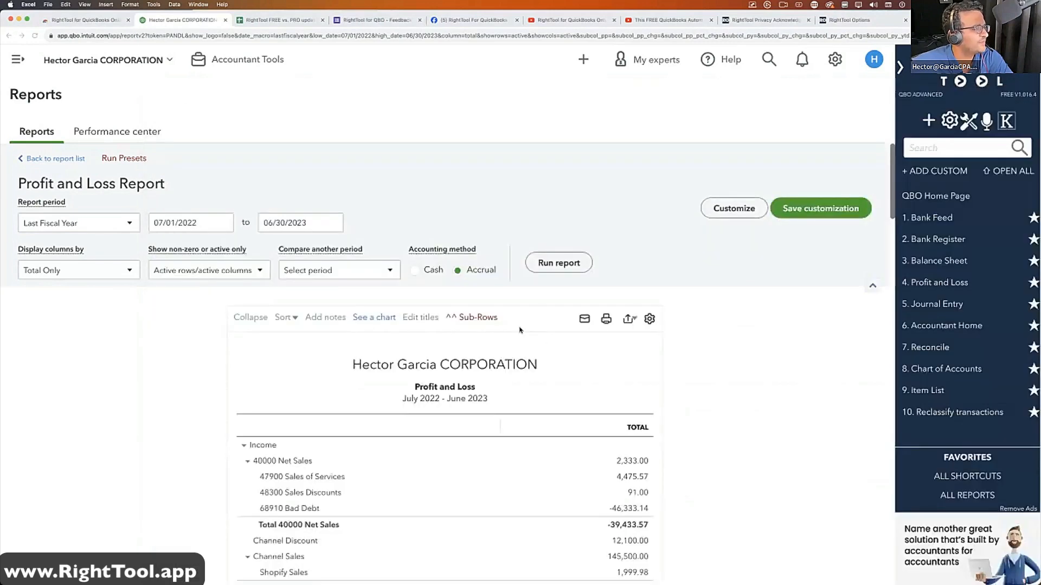
# - Copy the Profit and Loss report to the clipboard and switch to the list1 workbook in Excel
pyautogui.click(627, 320)
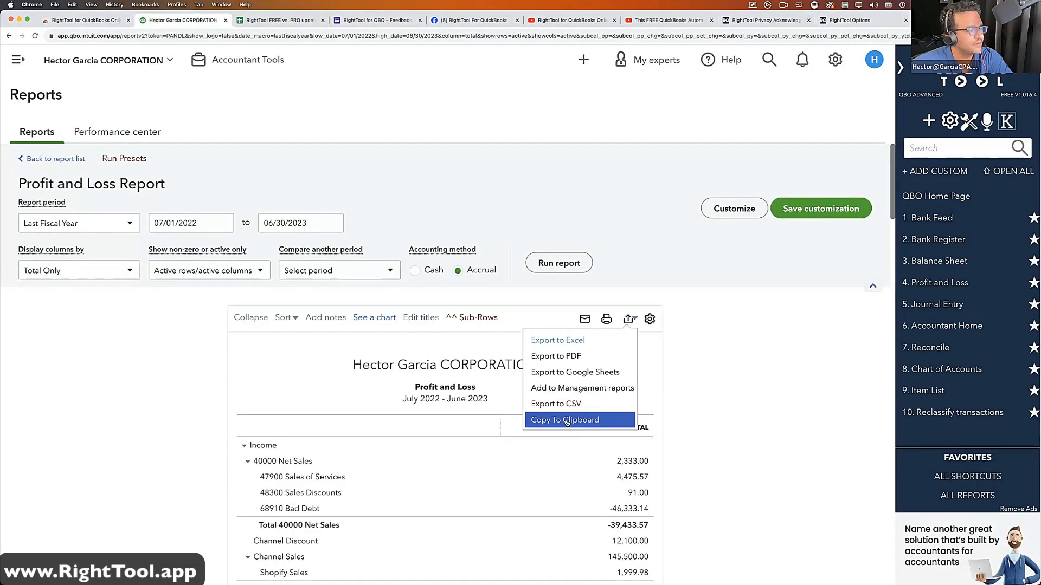
pyautogui.click(567, 421)
pyautogui.click(591, 83)
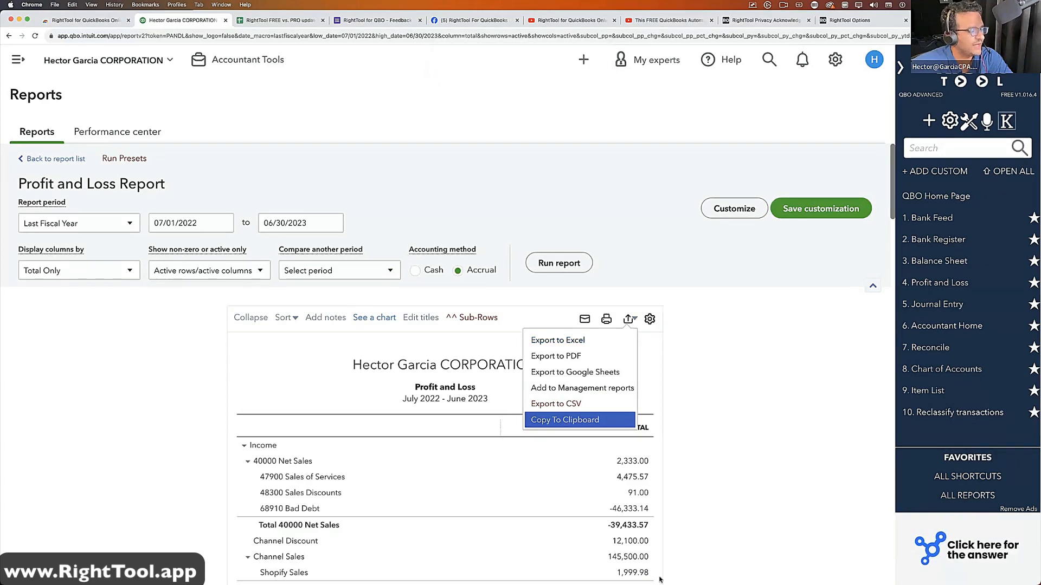
pyautogui.click(729, 571)
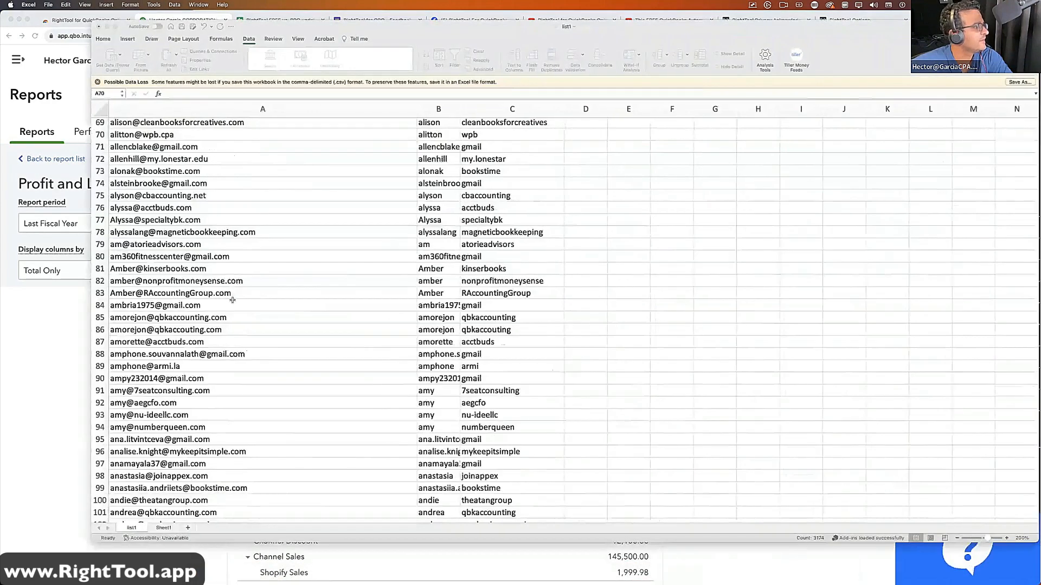
# - Add a new worksheet to the workbook and paste the copied report into cell A1 at 200% zoom
pyautogui.hotkey('ctrl', 'a')
pyautogui.hotkey('shift', 'F11')
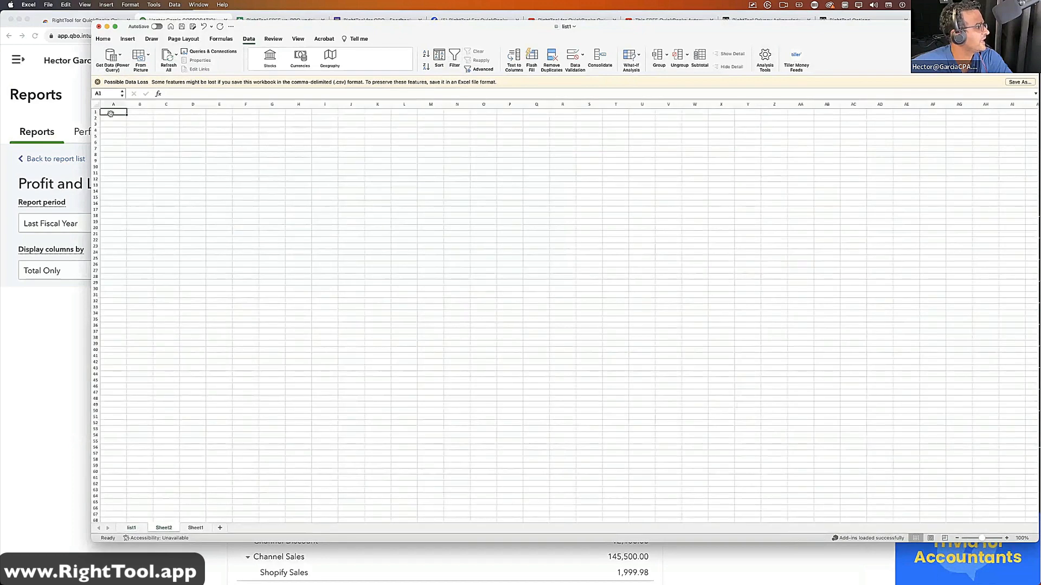
pyautogui.click(295, 40)
pyautogui.press('super+v')
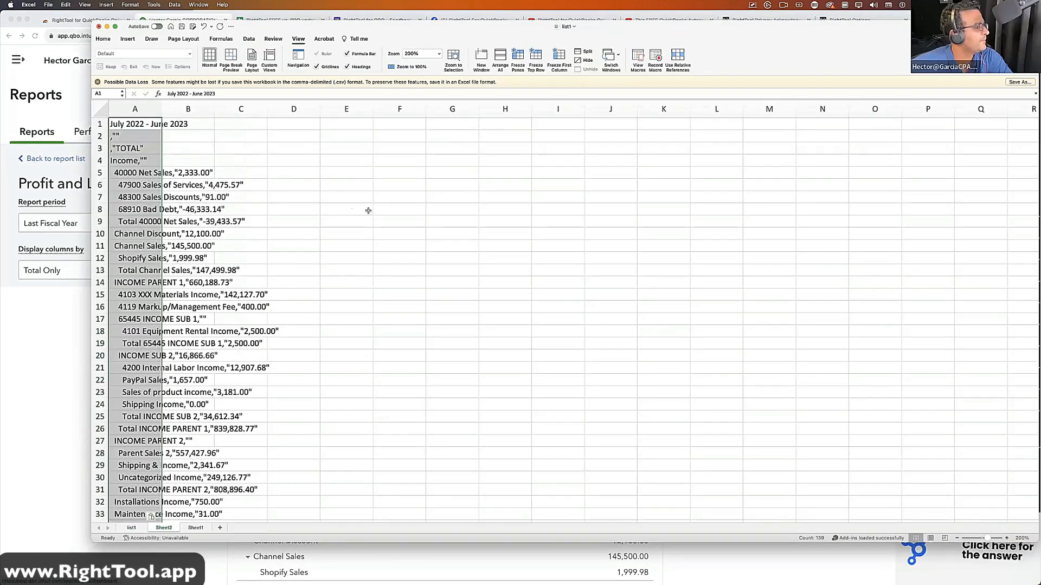
# - Widen column A and split its pasted text with Text to Columns, using Comma instead of Tab as the delimiter
pyautogui.click(386, 210)
pyautogui.moveTo(162, 108); pyautogui.dragTo(298, 108)
pyautogui.click(176, 105)
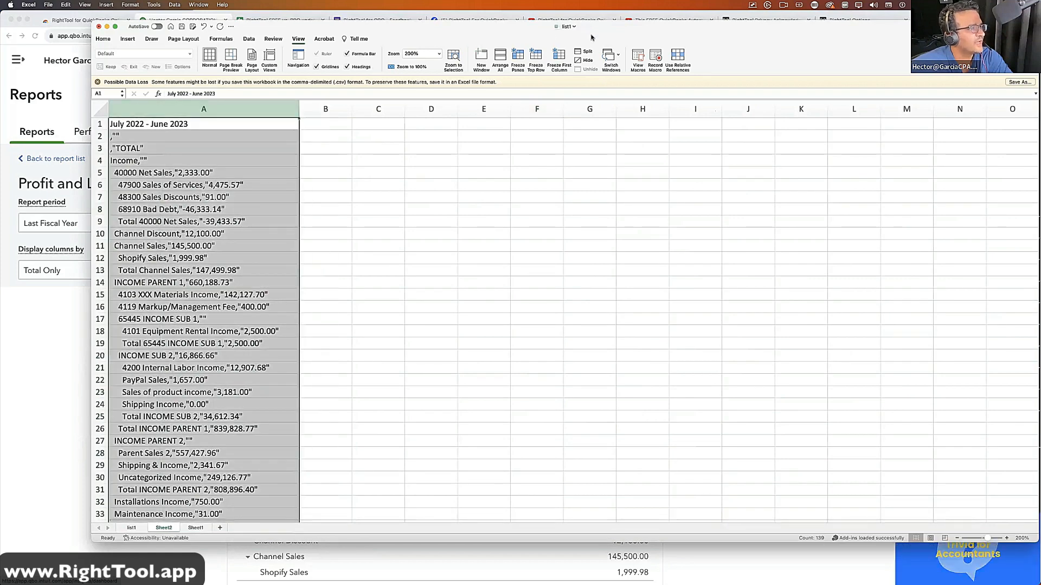
pyautogui.click(108, 41)
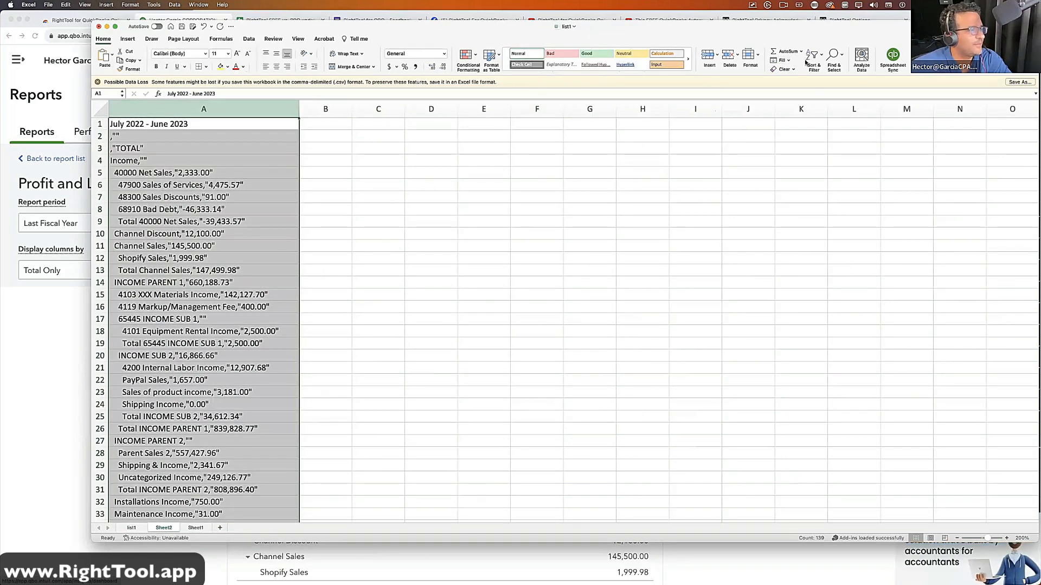
pyautogui.click(247, 39)
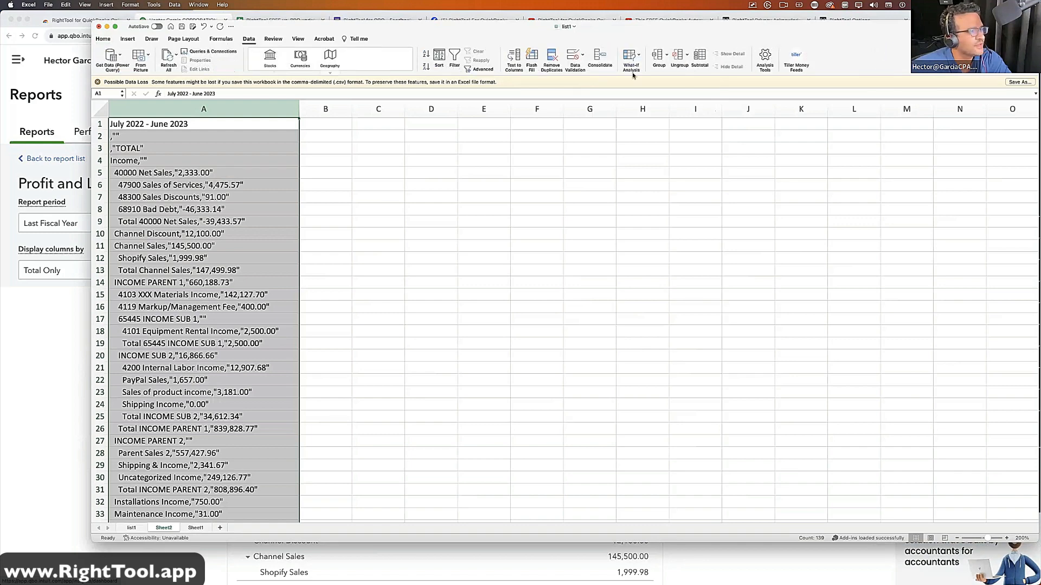
pyautogui.click(513, 59)
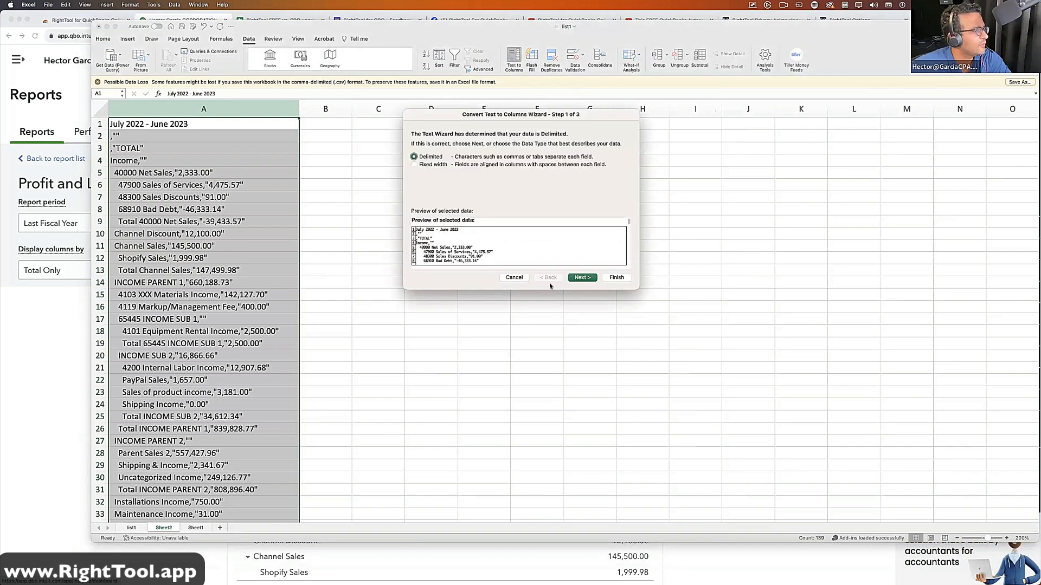
pyautogui.click(582, 278)
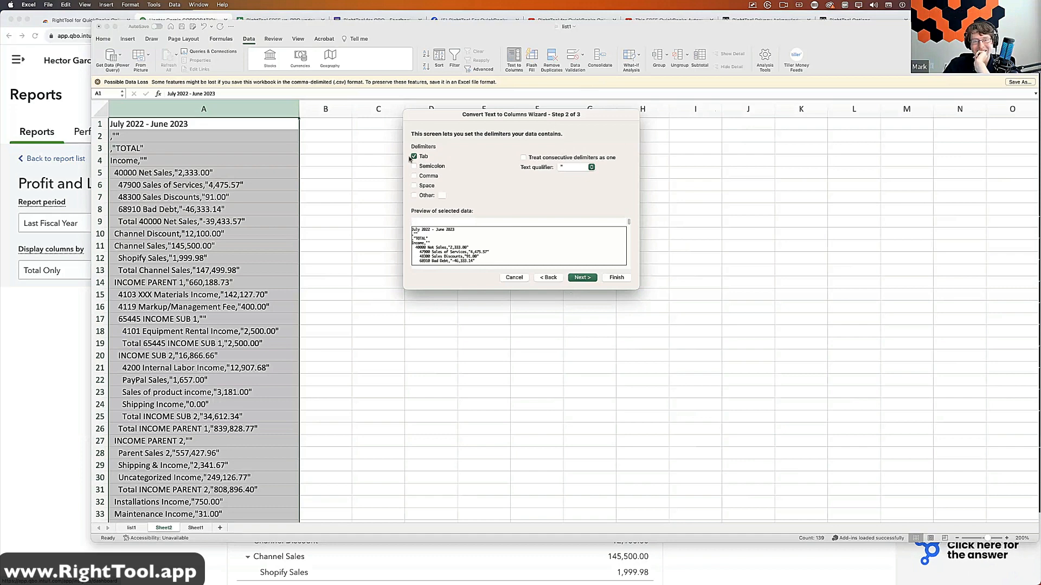
pyautogui.click(414, 176)
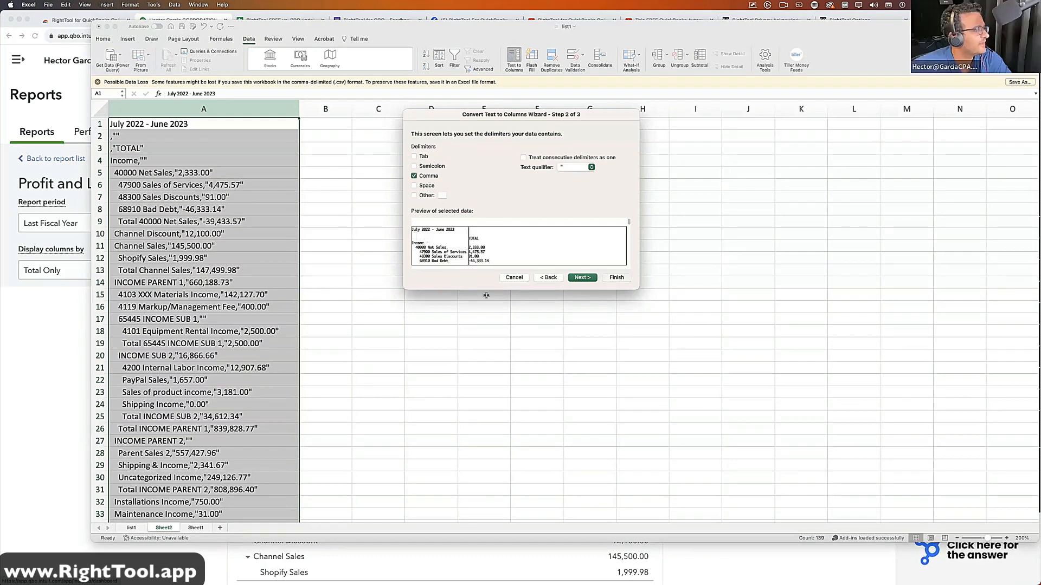
pyautogui.click(477, 311)
pyautogui.moveTo(189, 113); pyautogui.dragTo(325, 111)
pyautogui.click(472, 278)
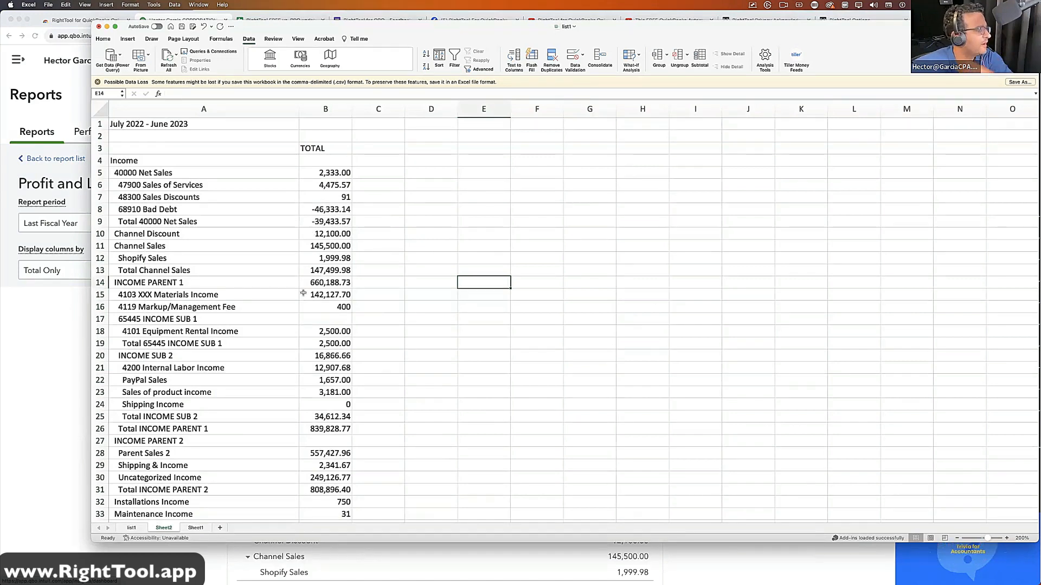
# - Review the split account names and totals on Sheet2, and close the list1 workbook without saving
pyautogui.scroll(-2, 303, 293)
pyautogui.scroll(2, 288, 301)
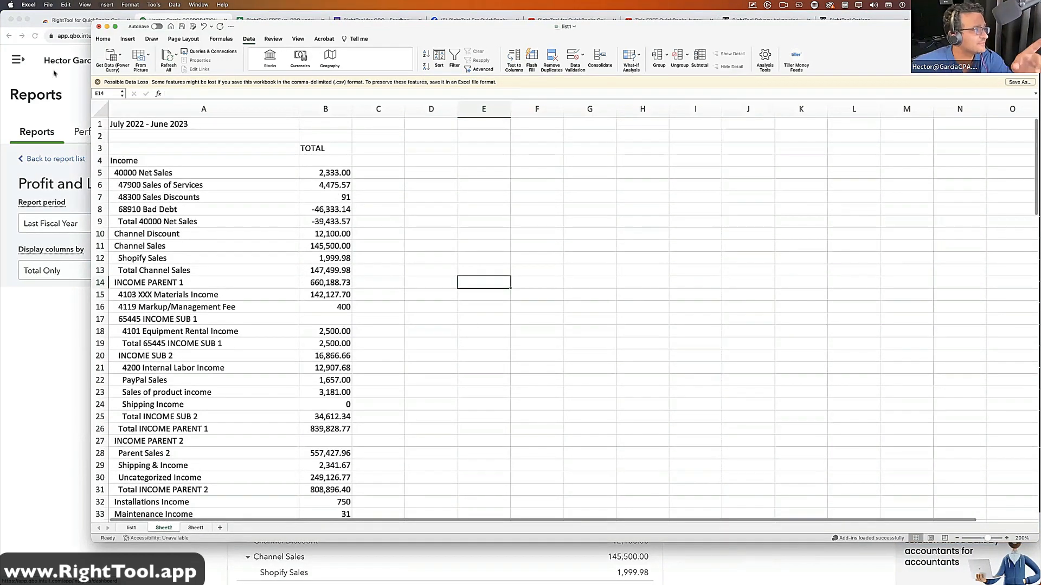
pyautogui.scroll(-3, 316, 361)
pyautogui.scroll(-14, 316, 361)
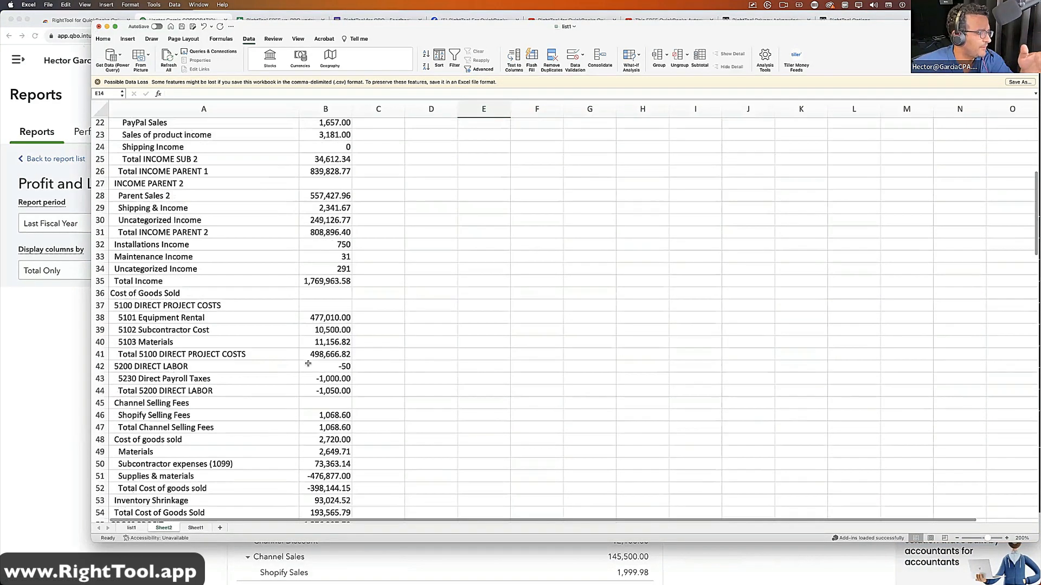
pyautogui.click(98, 27)
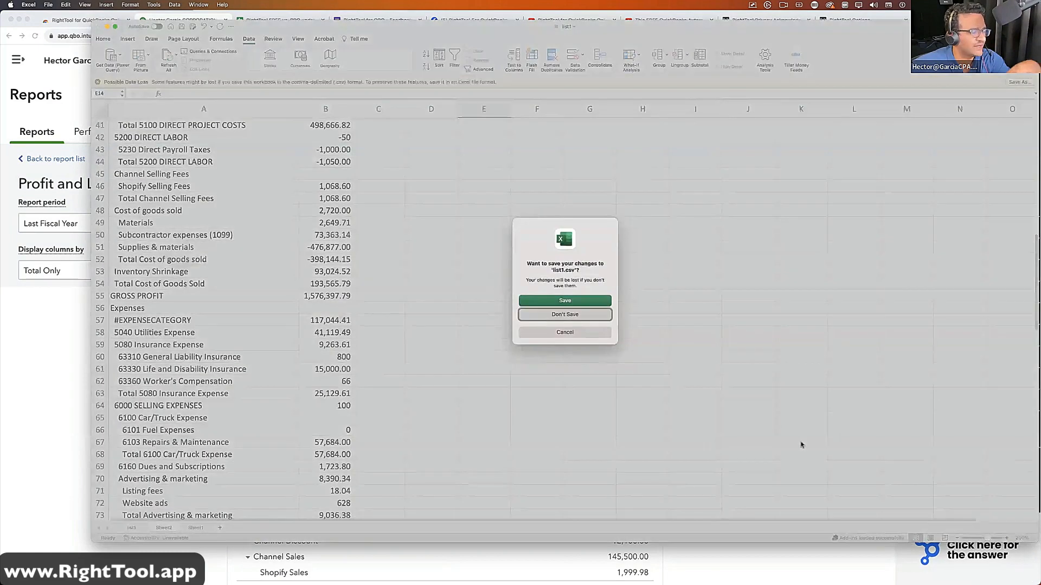
pyautogui.click(559, 315)
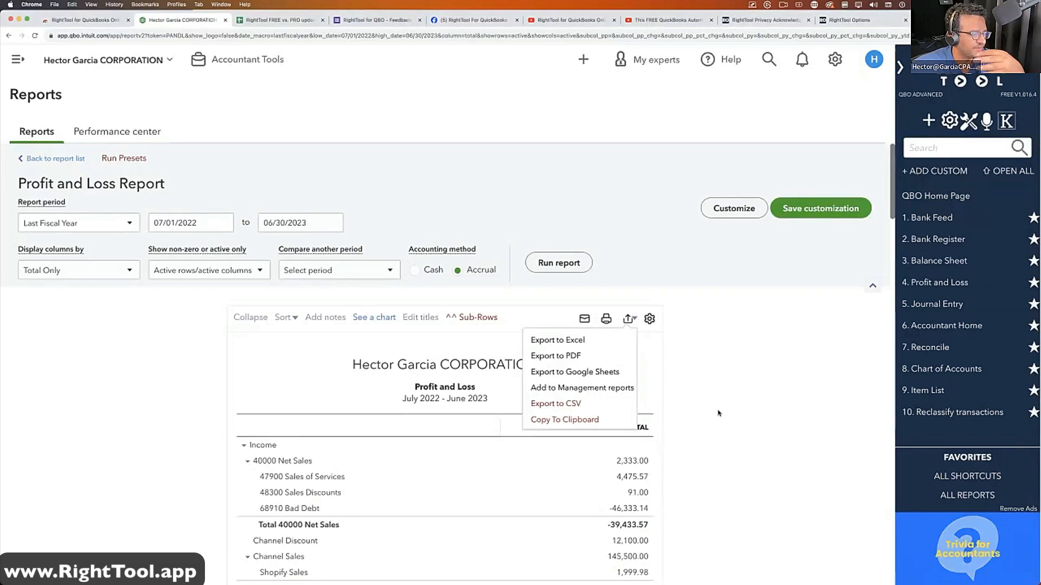
# - Export the Profit and Loss report to CSV, open it in Excel, and widen the columns to fit their contents
pyautogui.click(638, 330)
pyautogui.click(626, 320)
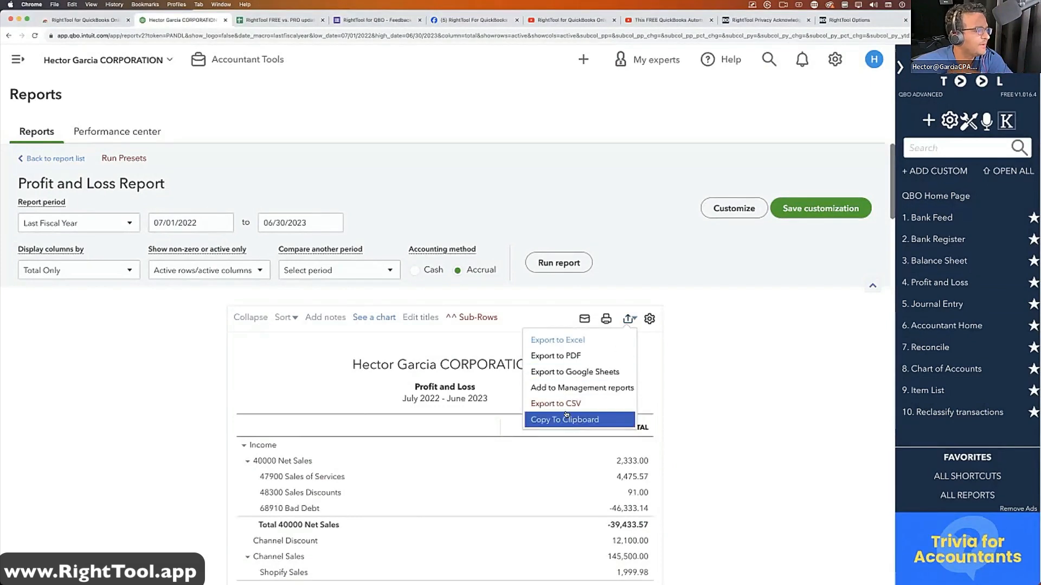
pyautogui.moveTo(579, 372)
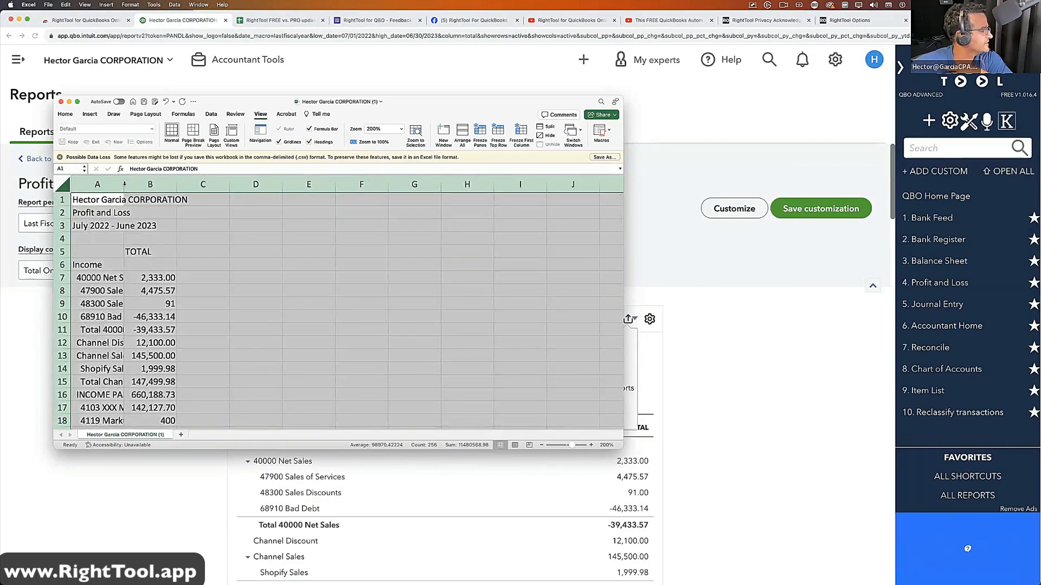
pyautogui.click(228, 266)
# - Open RightTool's Classic Reports options to view the CSV export settings, and return to the Profit and Loss report
pyautogui.click(970, 123)
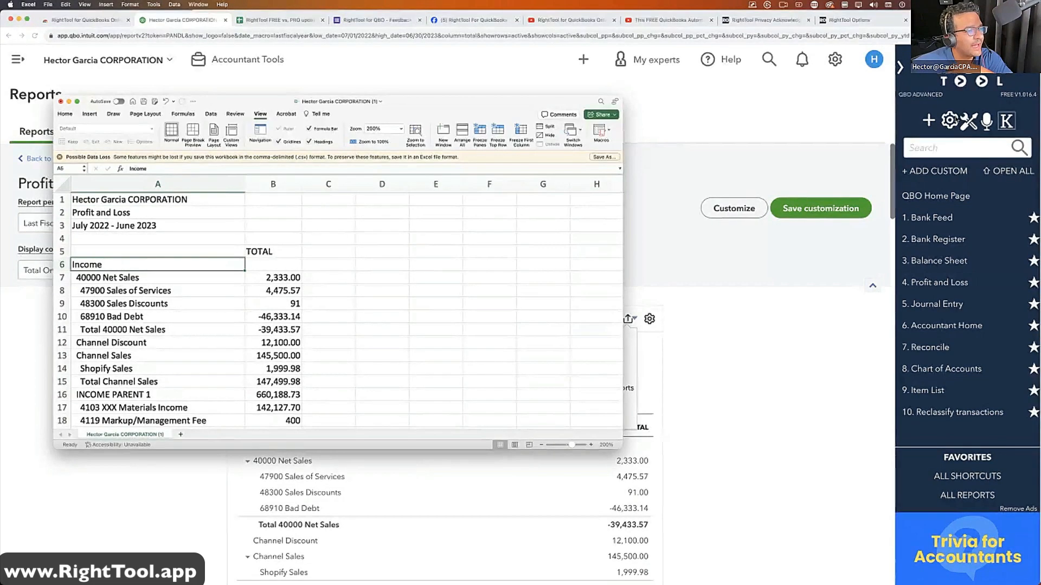
pyautogui.click(969, 123)
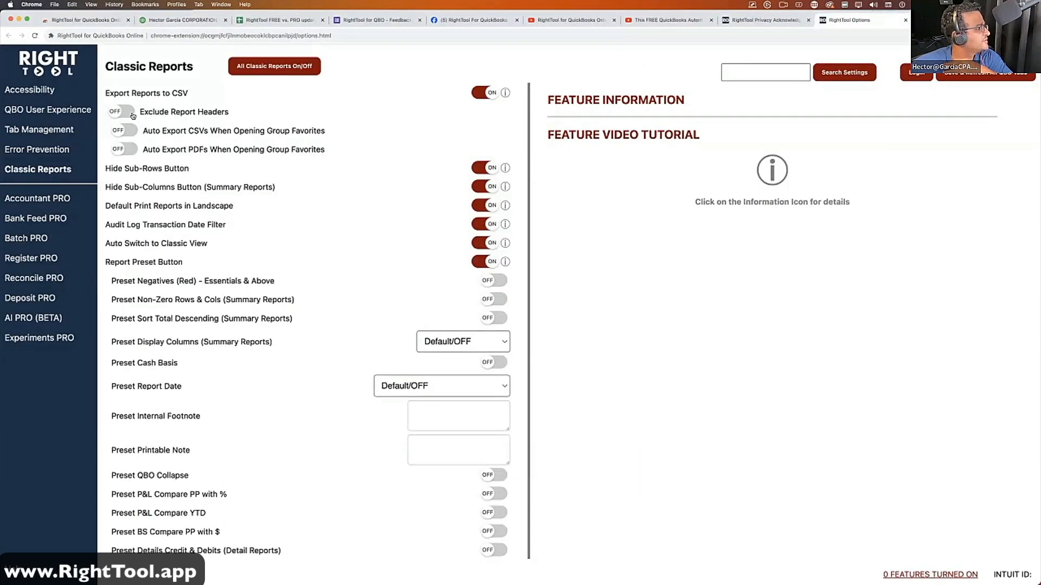
pyautogui.click(182, 20)
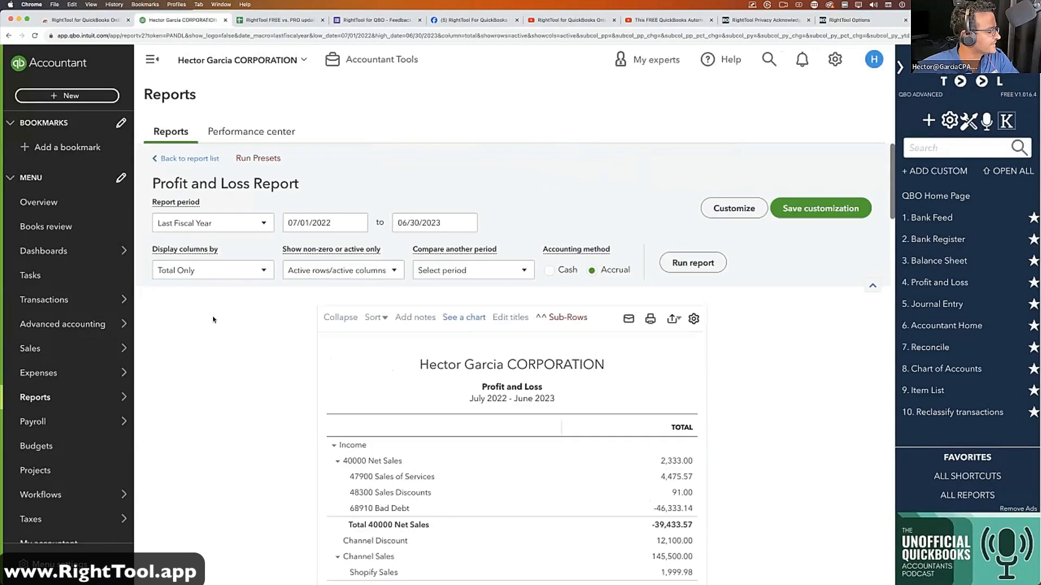
# - Display the Profit and Loss columns by Customers, switch them to Classes, and run the report
pyautogui.click(196, 271)
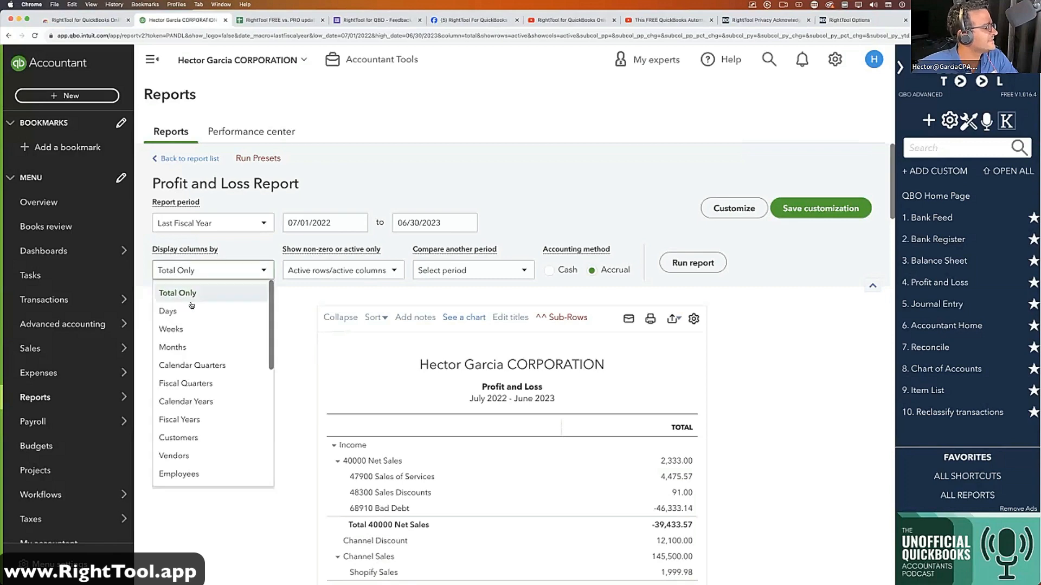
pyautogui.click(194, 438)
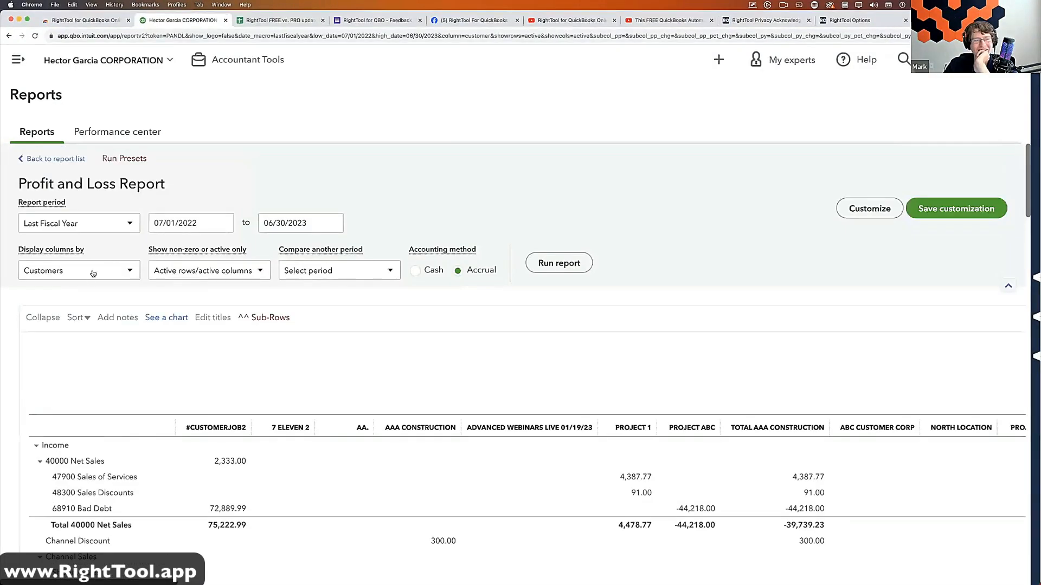
pyautogui.click(92, 270)
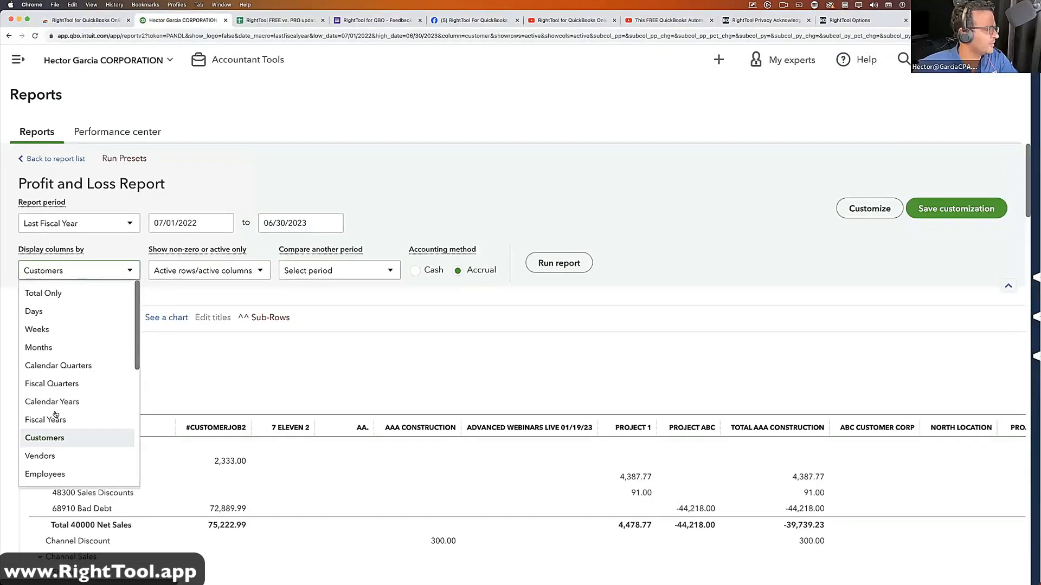
pyautogui.scroll(-3, 64, 434)
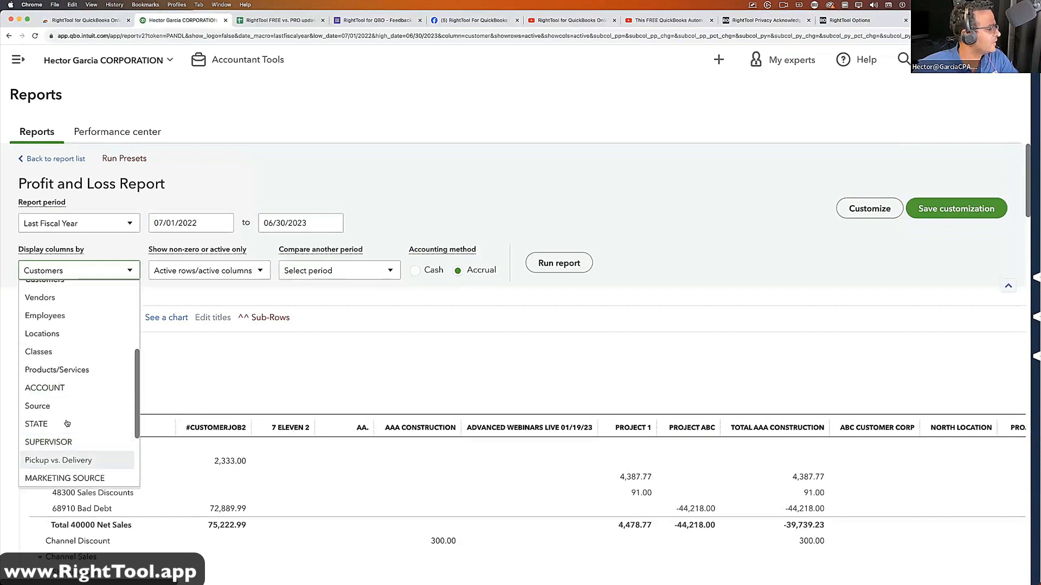
pyautogui.scroll(1, 76, 372)
pyautogui.click(76, 370)
pyautogui.click(558, 263)
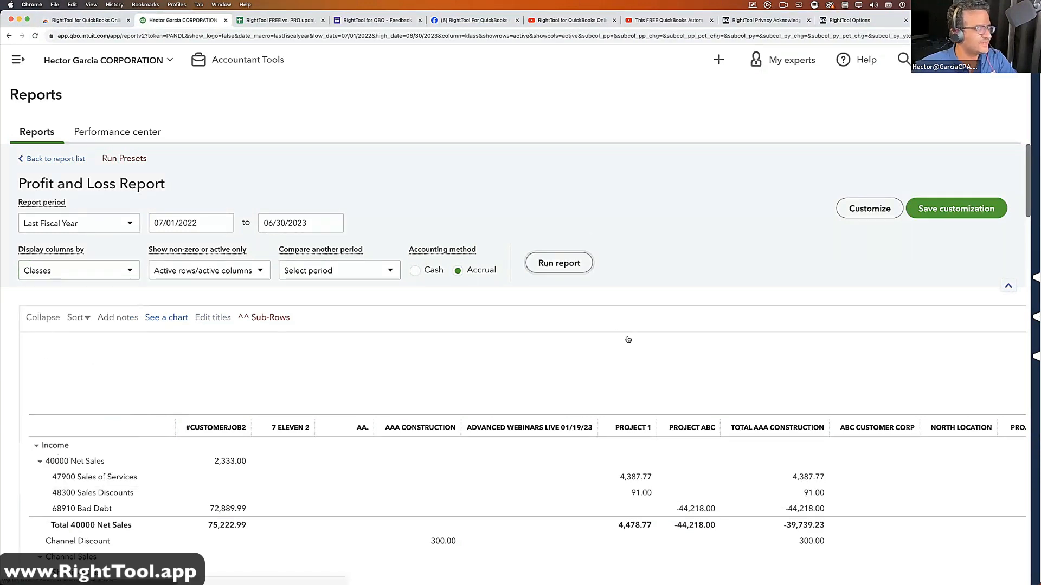
# - Compare the Parent Class 1 and Total Parent Class 1 columns, and collapse and restore the report's sub-columns
pyautogui.scroll(-3, 629, 338)
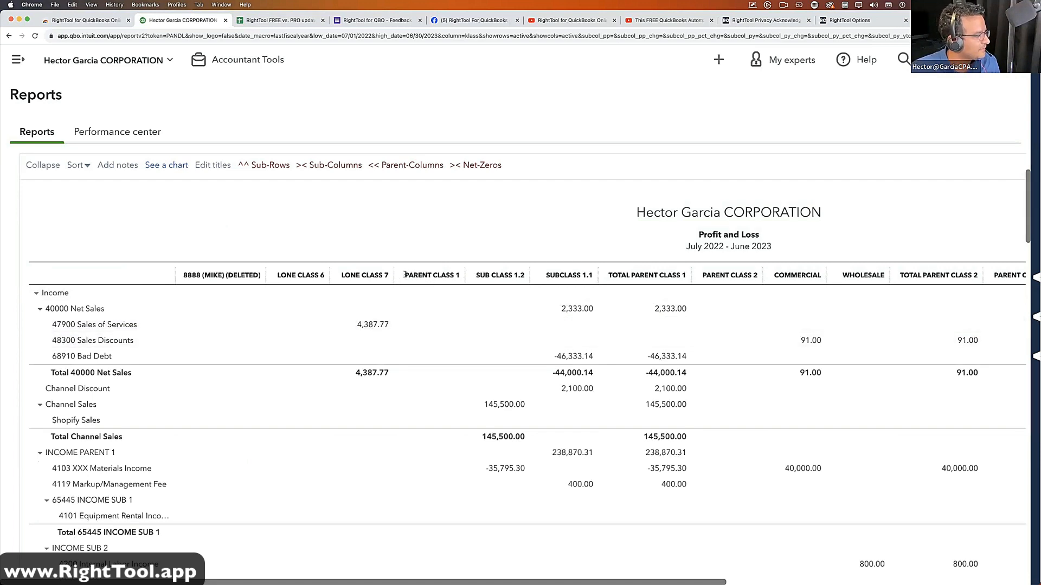
pyautogui.moveTo(453, 278); pyautogui.dragTo(456, 279)
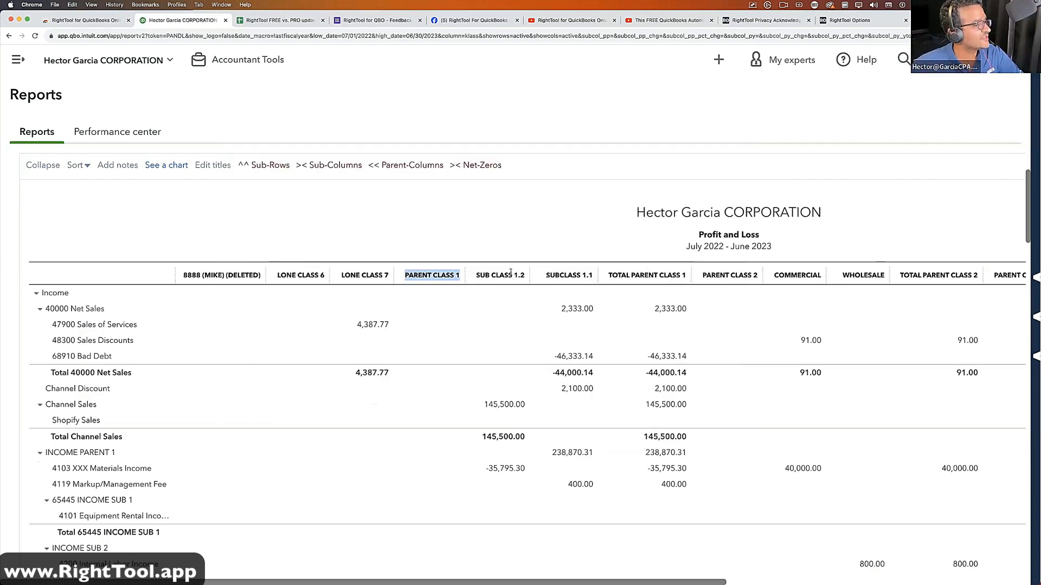
pyautogui.moveTo(608, 276); pyautogui.dragTo(687, 277)
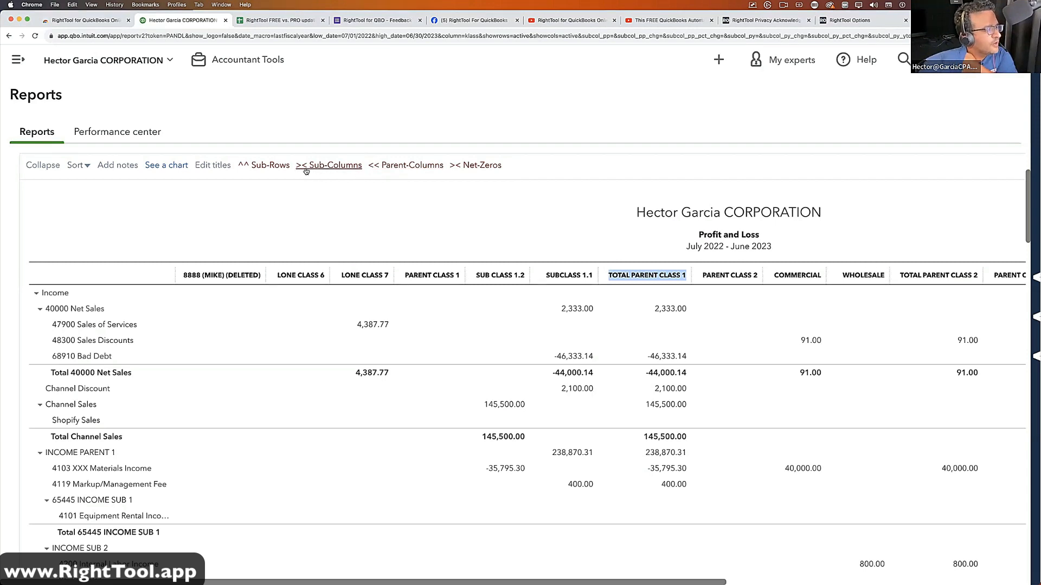
pyautogui.click(322, 166)
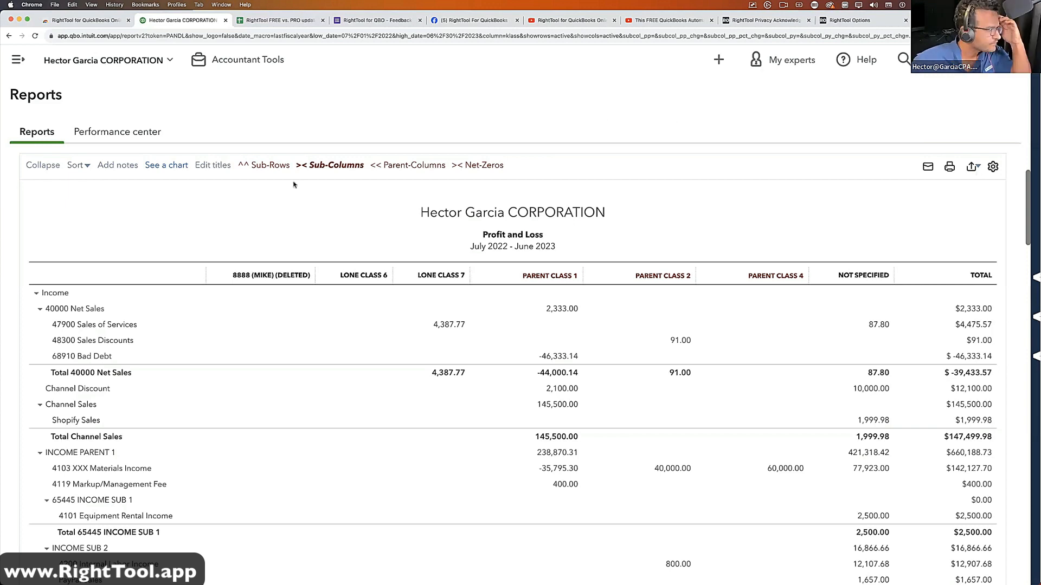
pyautogui.click(326, 168)
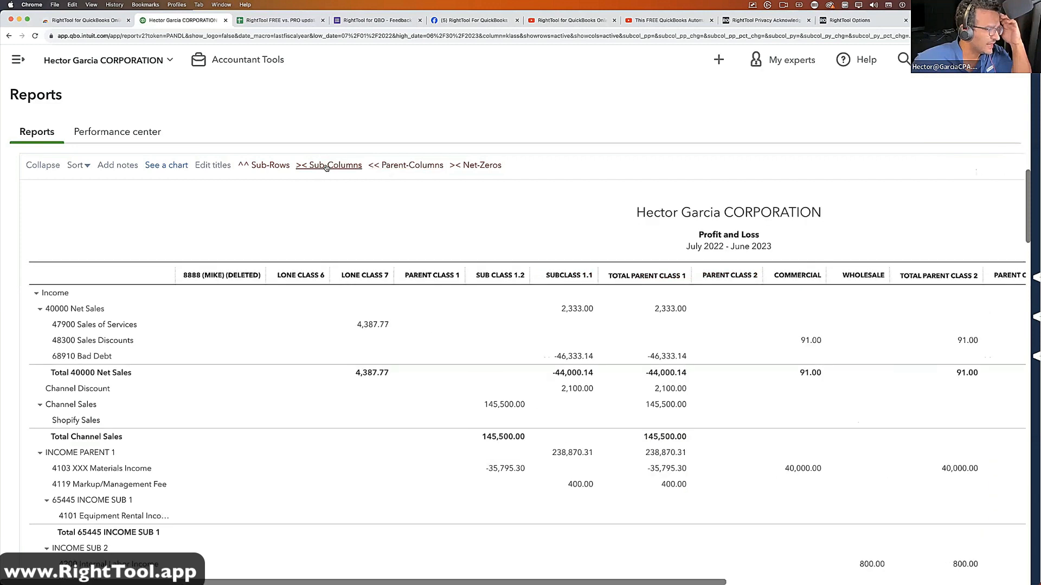
# - Hide the parent class total columns, examine the class columns across to Total, and check the report's export options
pyautogui.click(404, 166)
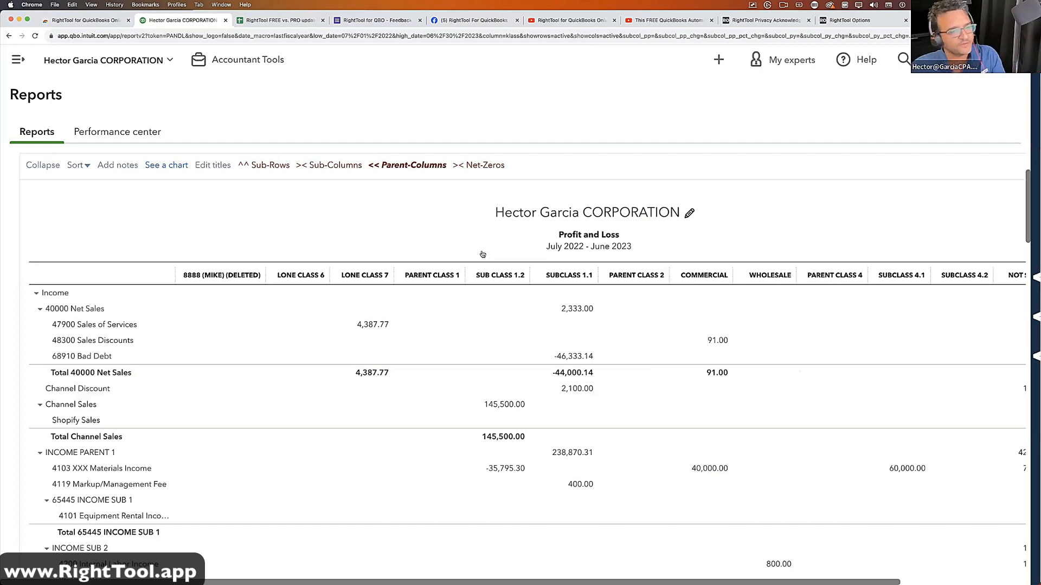
pyautogui.scroll(-2, 505, 380)
pyautogui.scroll(5, 520, 382)
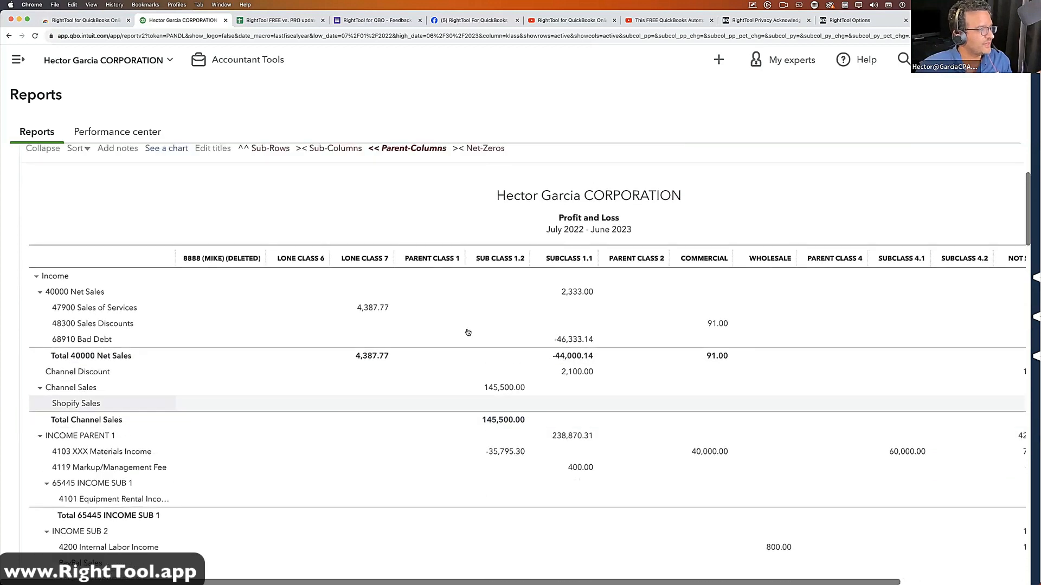
pyautogui.scroll(-2, 538, 385)
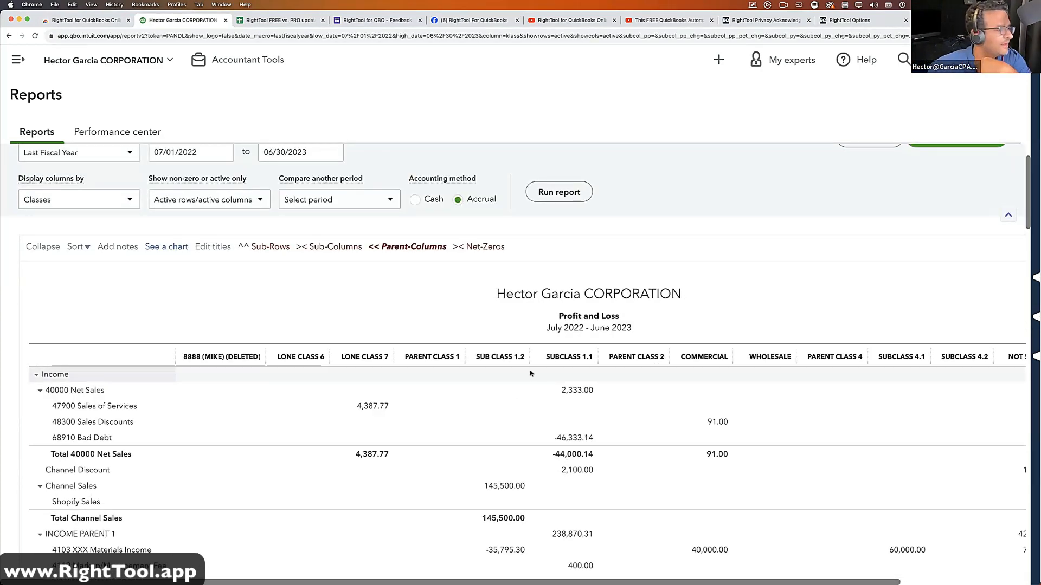
pyautogui.scroll(2, 515, 288)
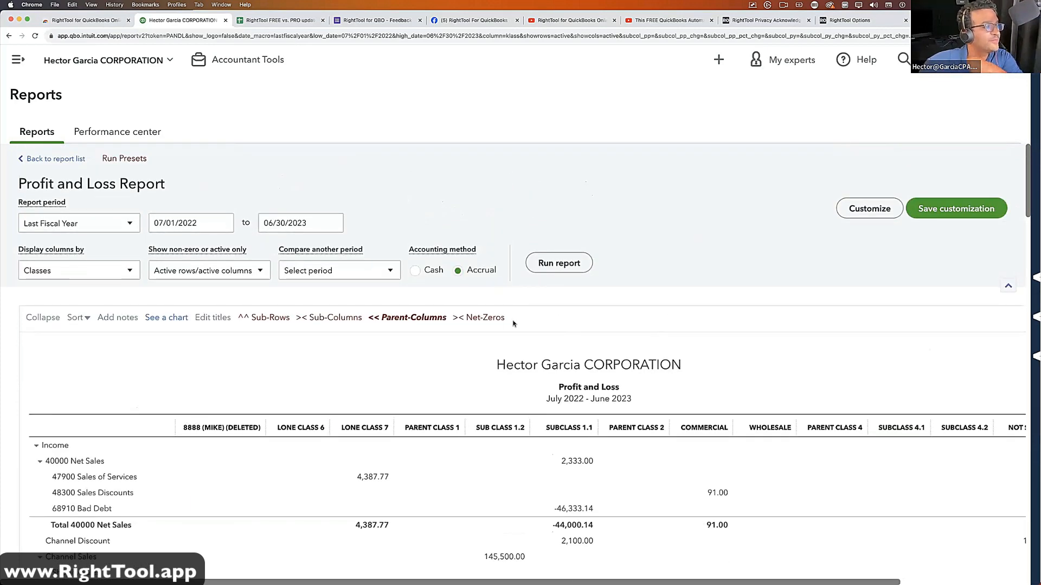
pyautogui.moveTo(822, 580); pyautogui.dragTo(922, 579)
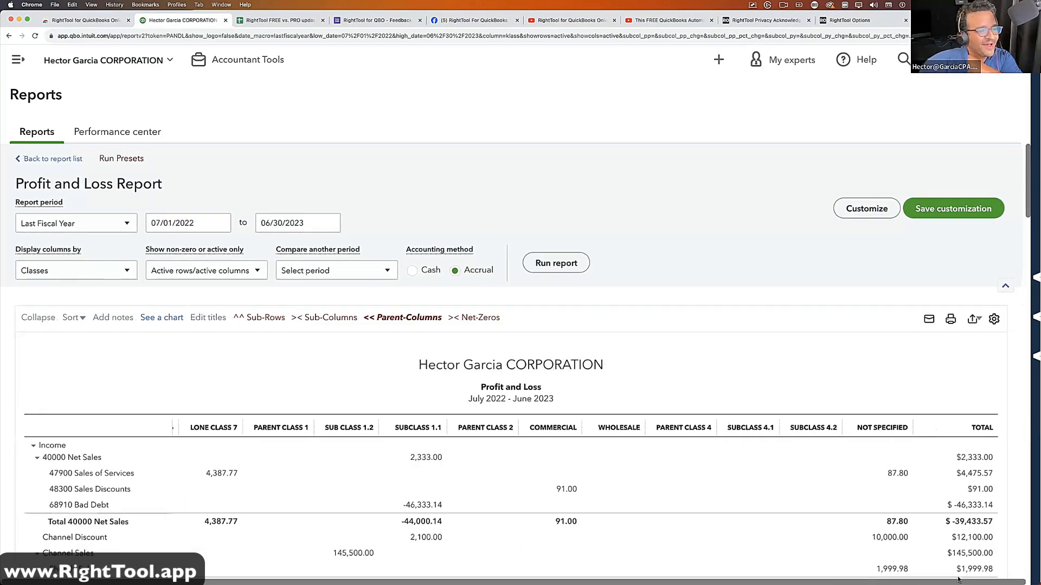
pyautogui.click(976, 320)
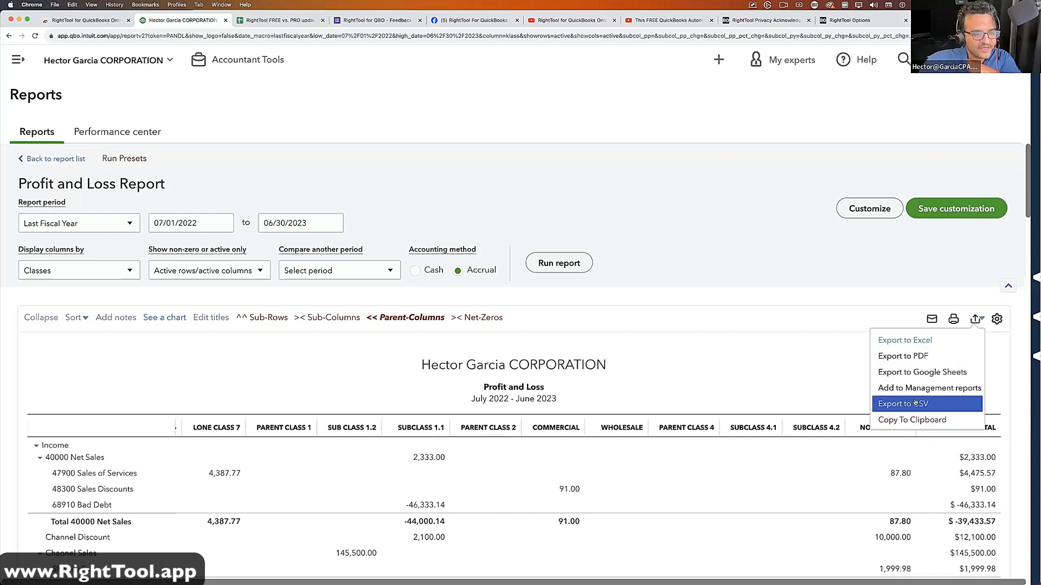
pyautogui.click(789, 262)
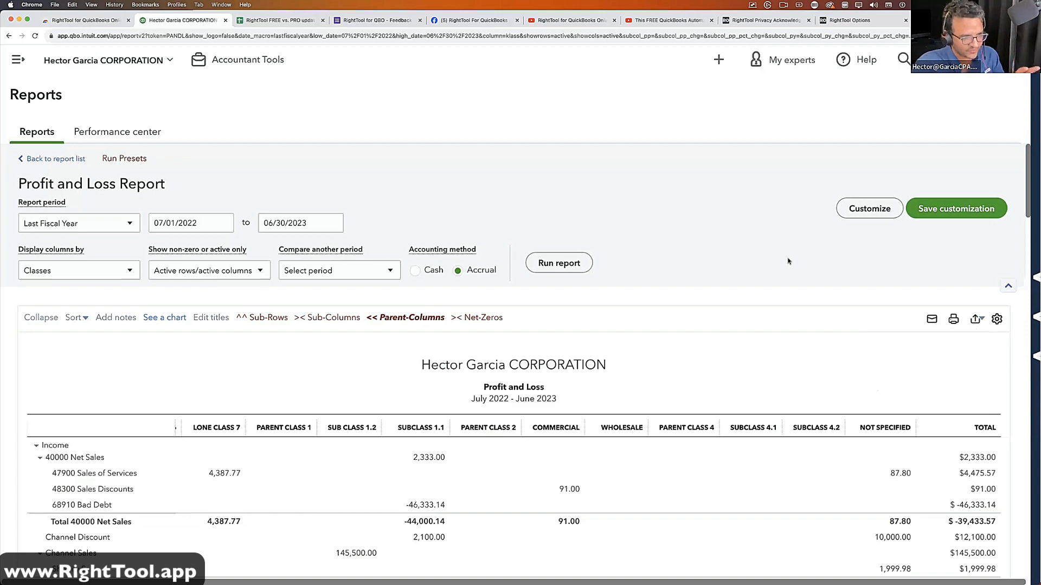
# - Remove the net-zero columns from the Profit and Loss by class report with Net-Zeros
pyautogui.scroll(-3, 776, 272)
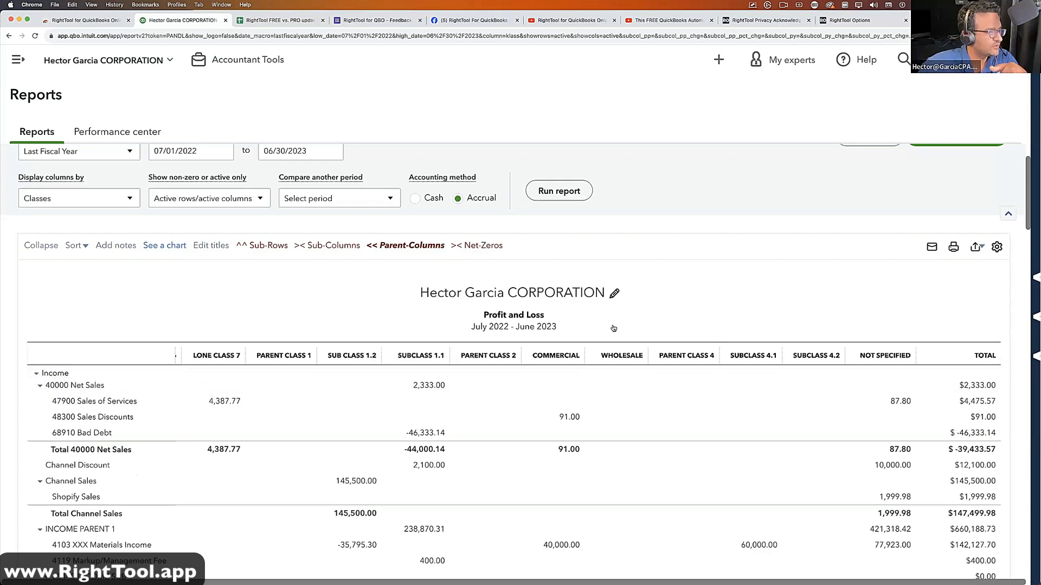
pyautogui.scroll(1, 613, 328)
pyautogui.scroll(-3, 542, 325)
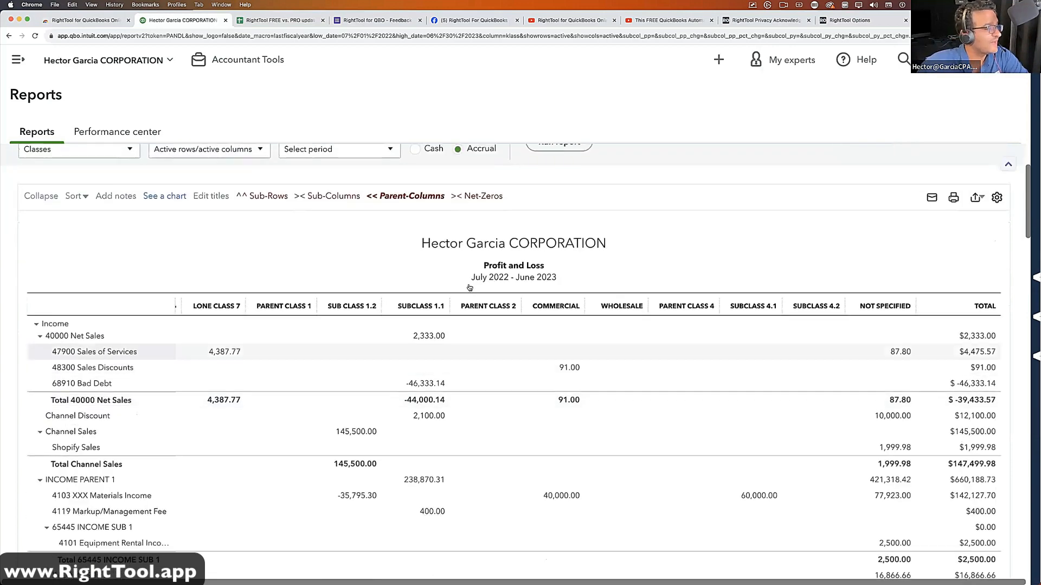
pyautogui.scroll(3, 469, 287)
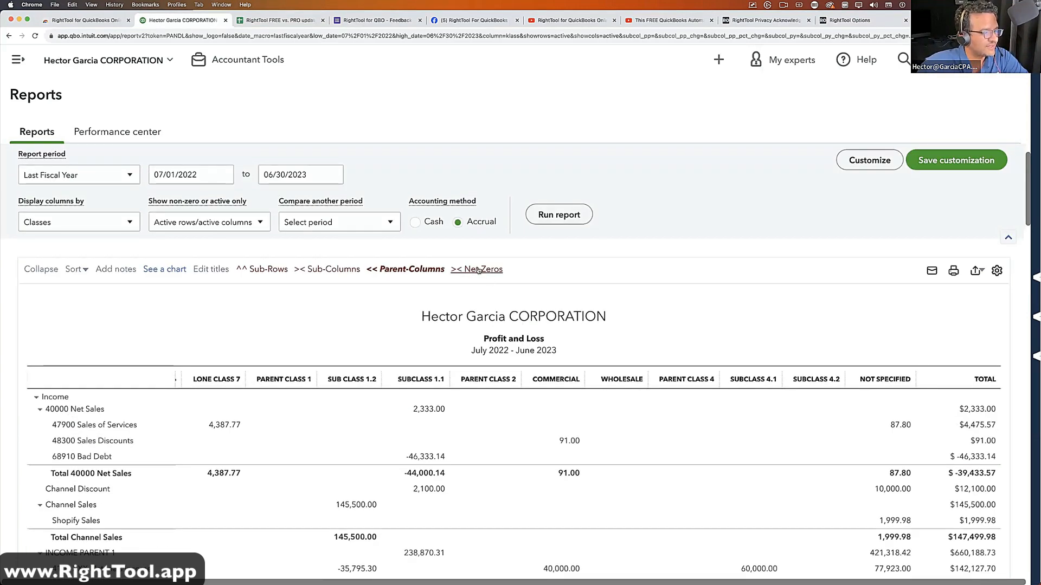
pyautogui.click(479, 271)
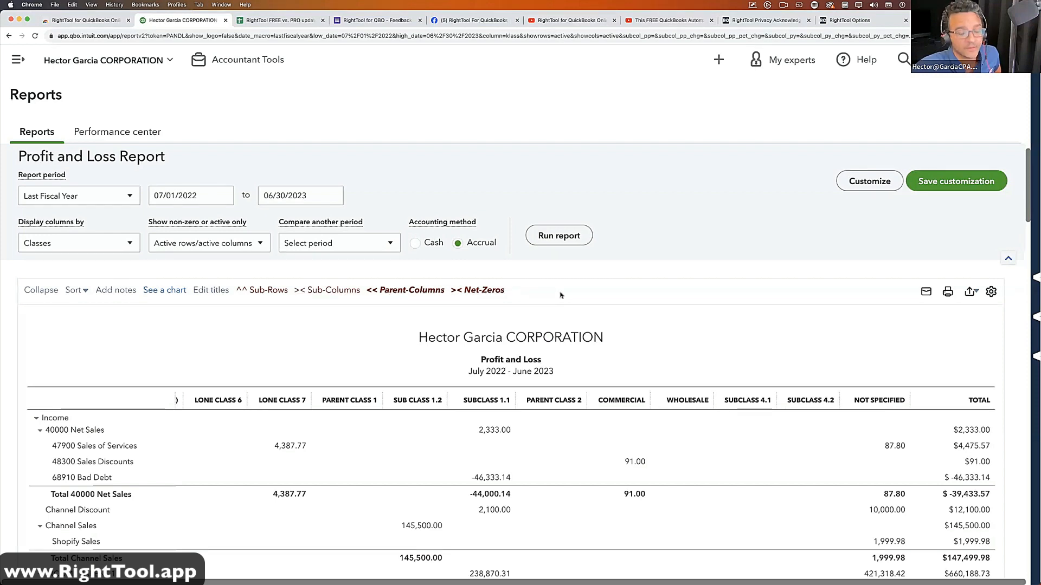
# - In the Total Only report, collapse 5100 Direct Project Costs, 5200 Direct Labor, Channel Selling Fees and Expenses individually
pyautogui.scroll(-1, 356, 360)
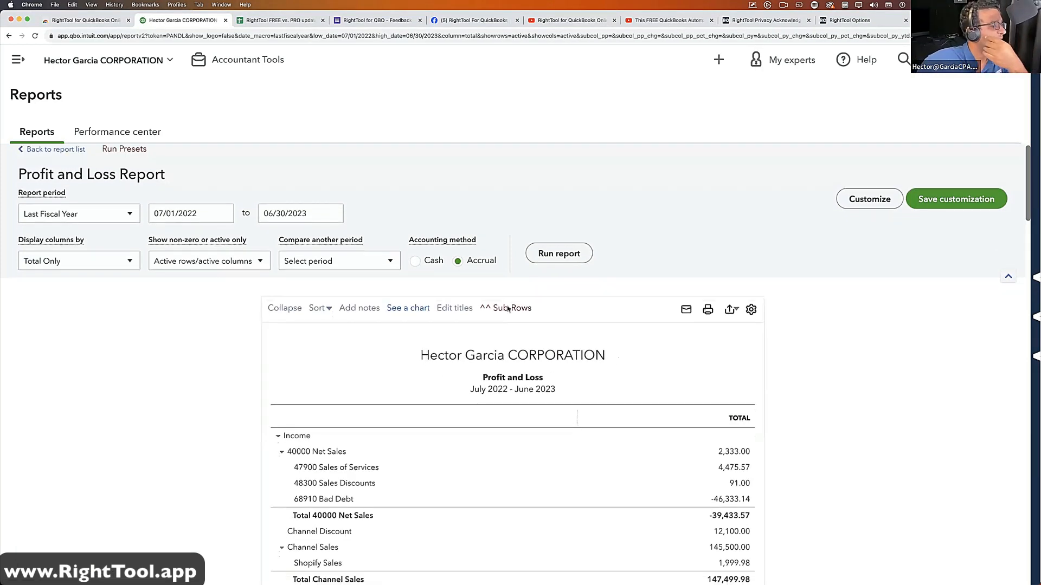
pyautogui.scroll(-10, 376, 372)
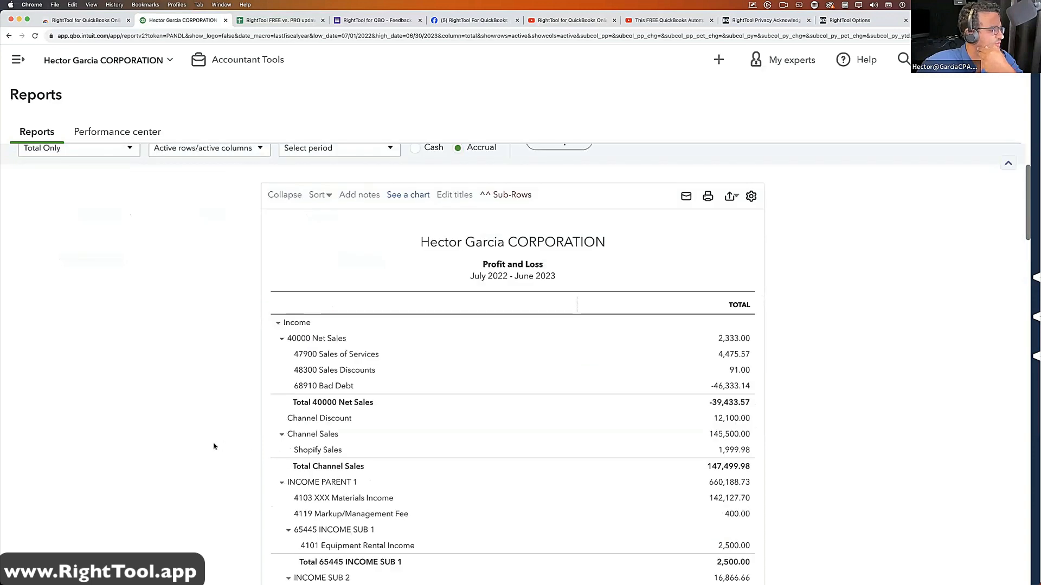
pyautogui.scroll(-3, 277, 451)
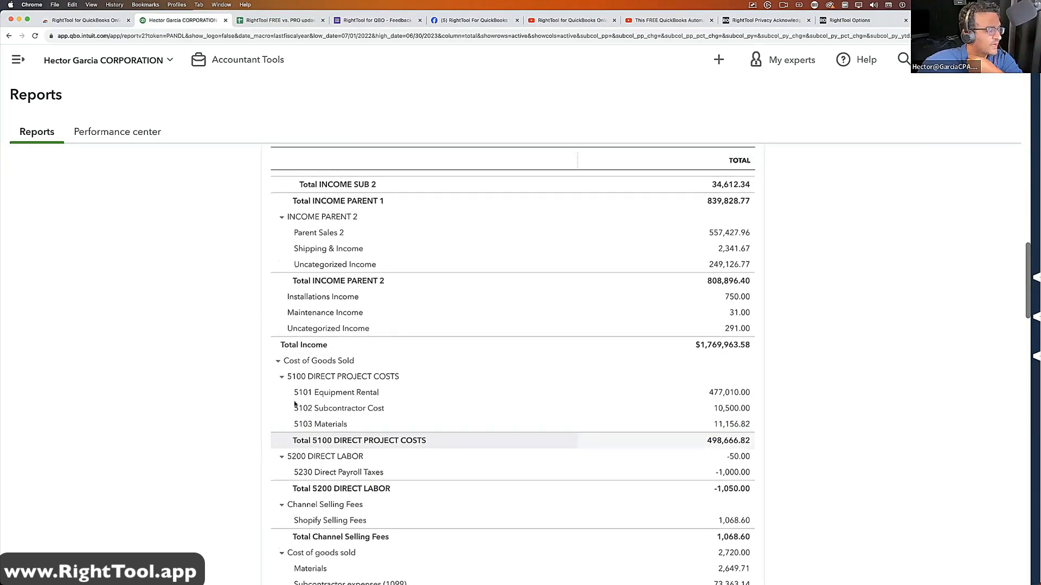
pyautogui.click(280, 371)
pyautogui.click(280, 385)
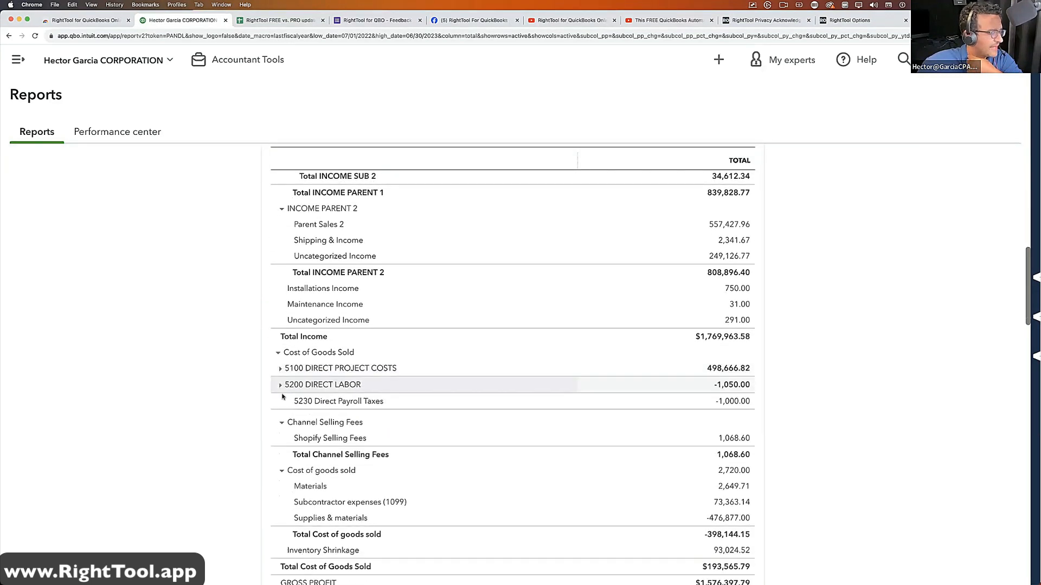
pyautogui.click(279, 401)
pyautogui.click(278, 547)
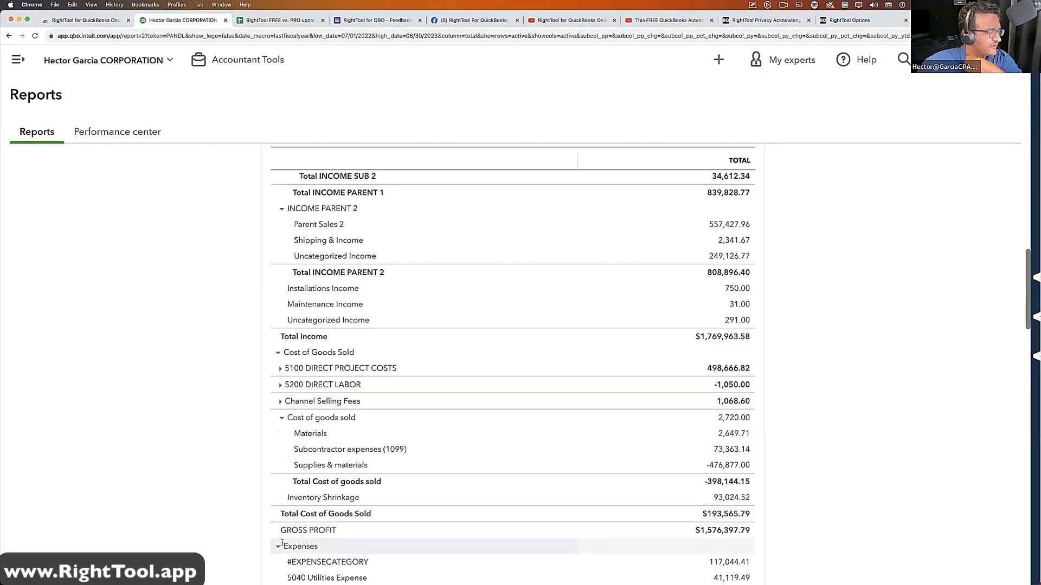
pyautogui.scroll(-10, 279, 542)
pyautogui.click(282, 498)
pyautogui.scroll(15, 238, 457)
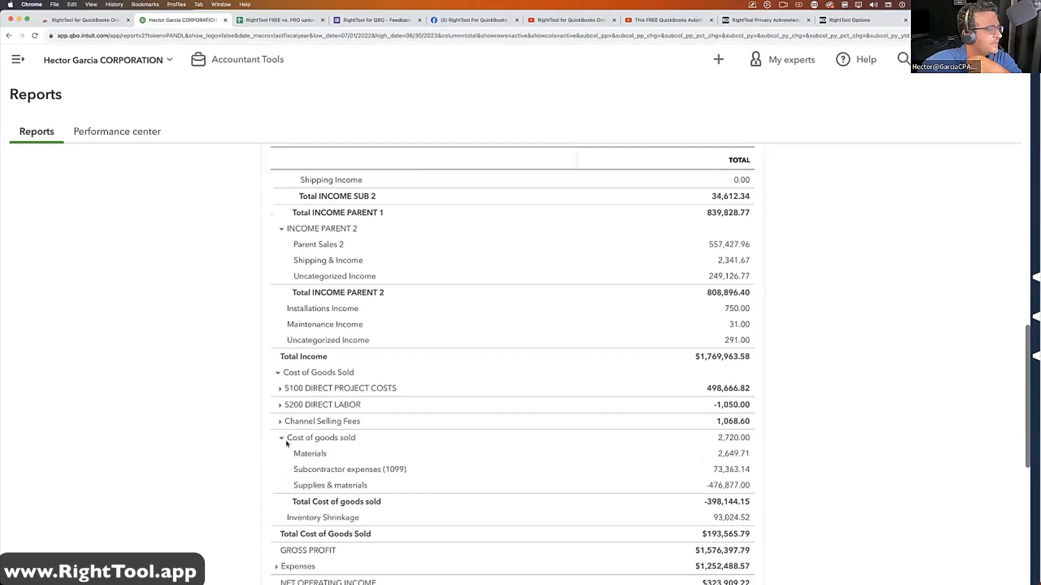
# - Collapse the report's sub-rows with Sub-Rows, first to parent accounts and again to the main sections
pyautogui.click(520, 318)
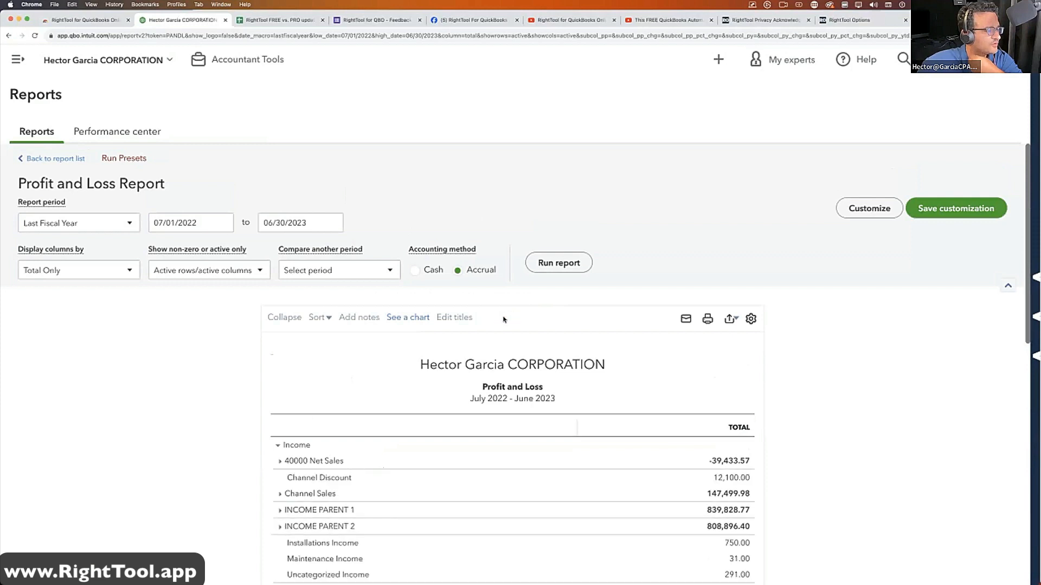
pyautogui.scroll(-3, 565, 347)
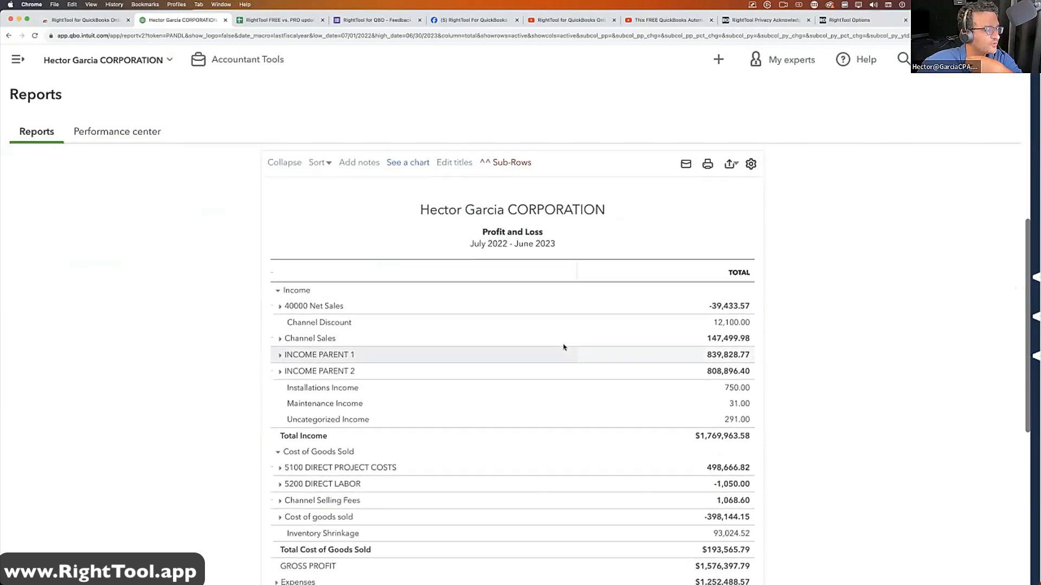
pyautogui.scroll(3, 565, 347)
pyautogui.click(515, 234)
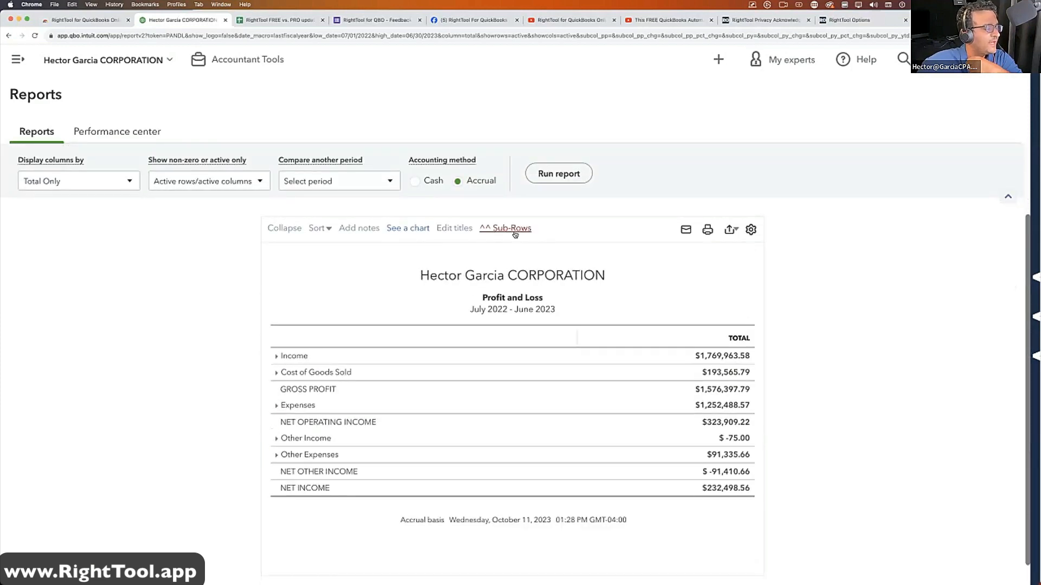
# - Restore all account rows with Sub-Rows, and collapse the Profit and Loss report with QuickBooks' own Collapse for comparison
pyautogui.click(515, 234)
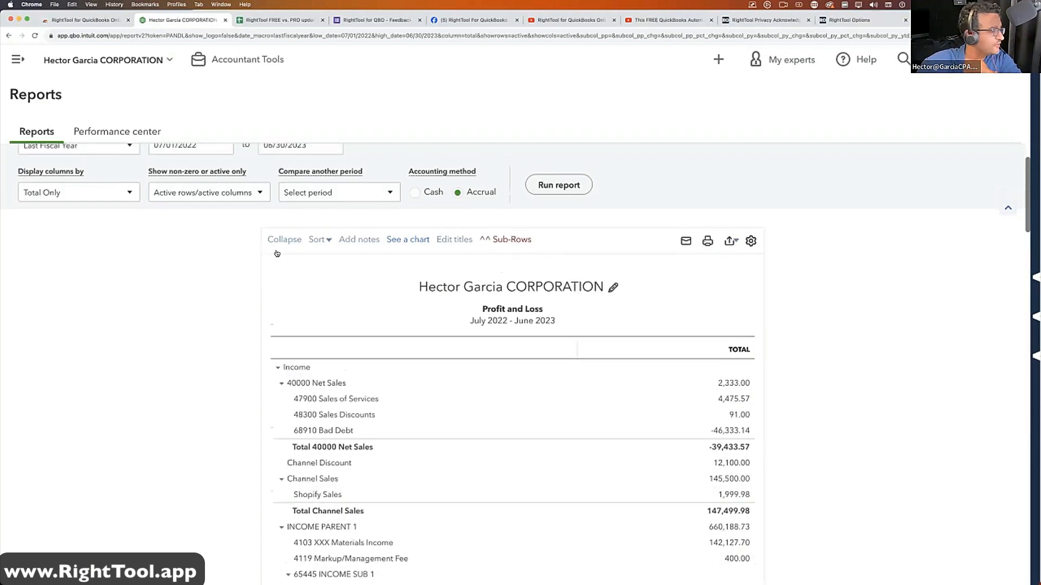
pyautogui.click(276, 319)
pyautogui.scroll(-3, 178, 338)
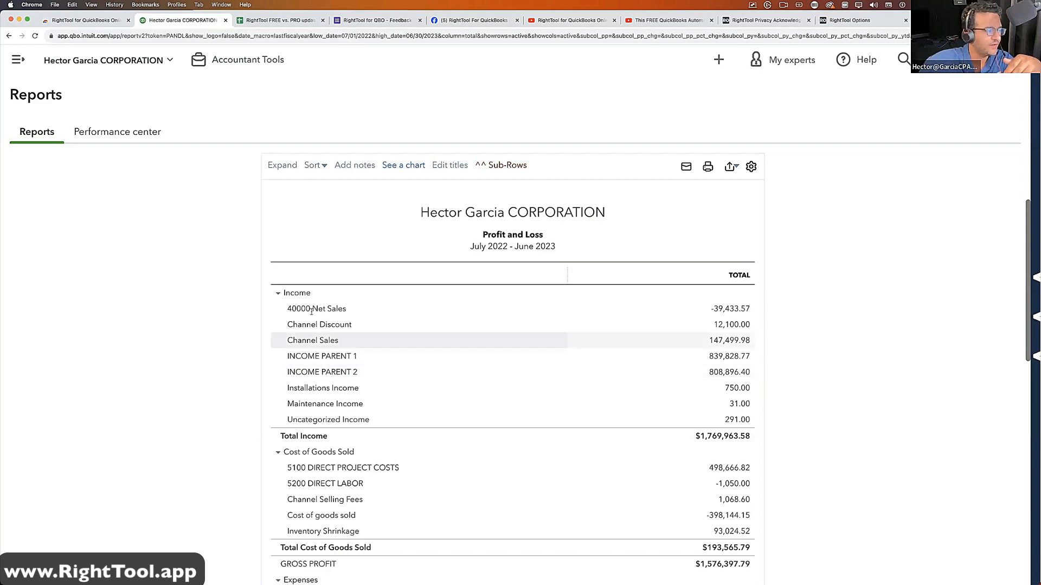
pyautogui.scroll(1, 316, 307)
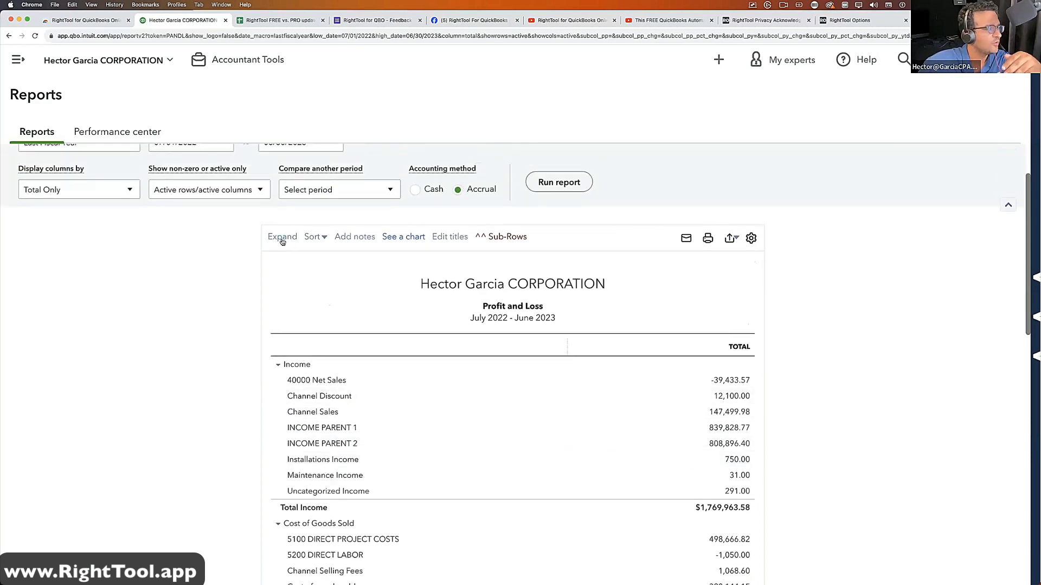
# - Expand the Profit and Loss report again and cycle Sub-Rows through its collapsed view back to full account detail
pyautogui.click(282, 237)
pyautogui.scroll(2, 515, 248)
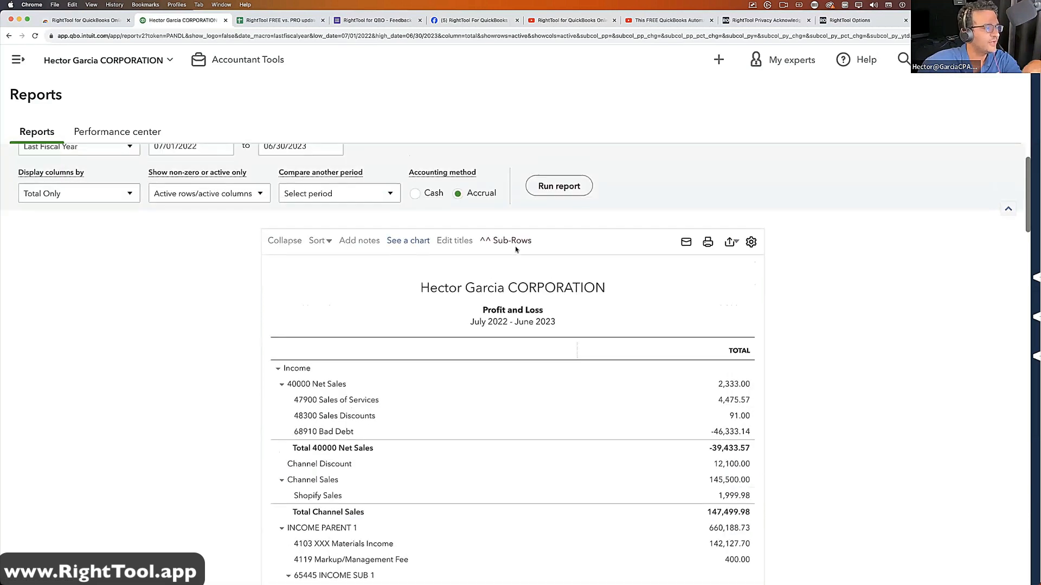
pyautogui.click(513, 244)
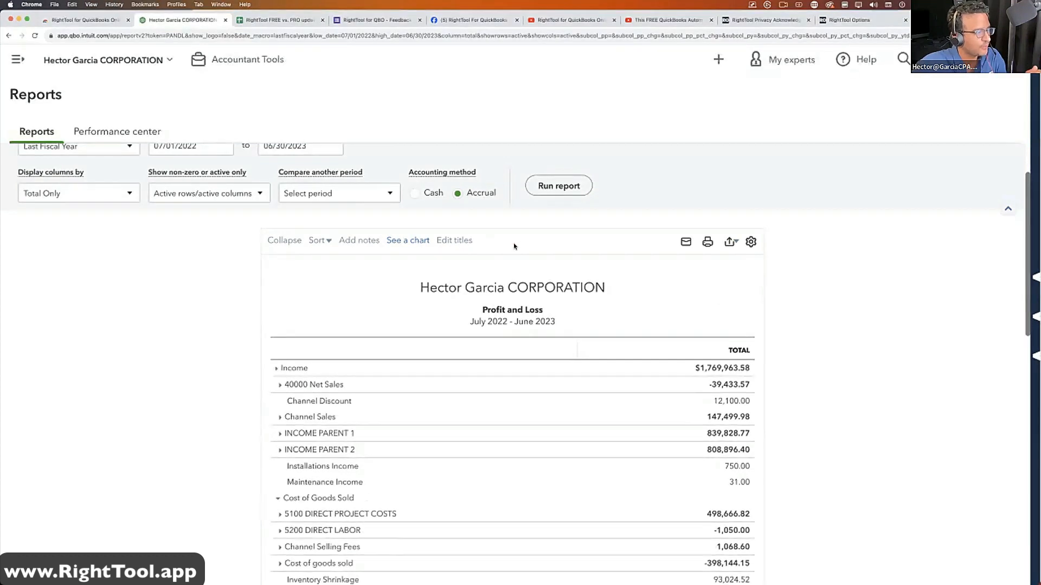
pyautogui.click(513, 244)
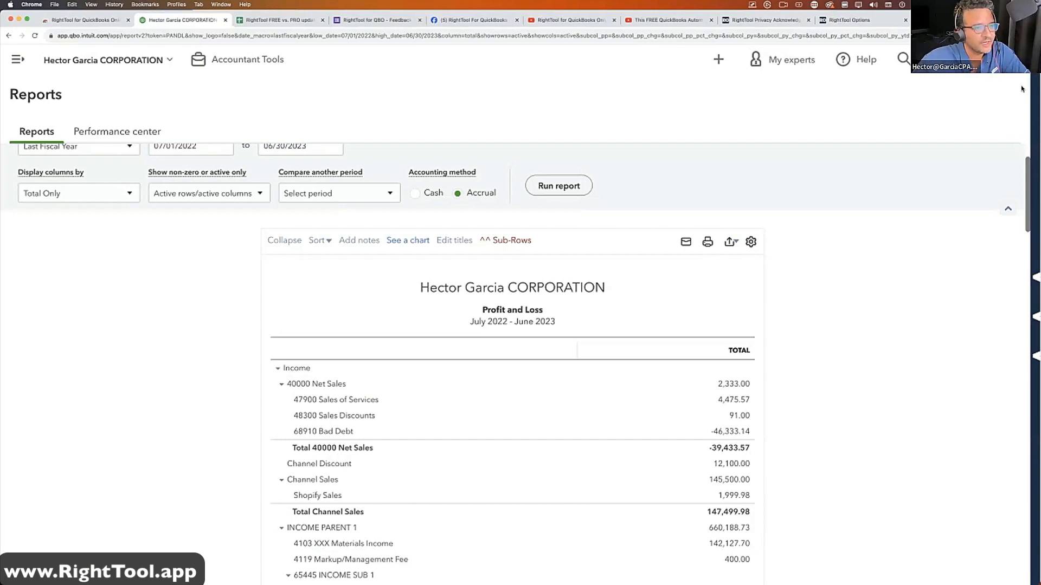
# - Check the Classic Reports settings in RightTool Options and return to the Profit and Loss report
pyautogui.moveTo(1034, 87)
pyautogui.click(962, 121)
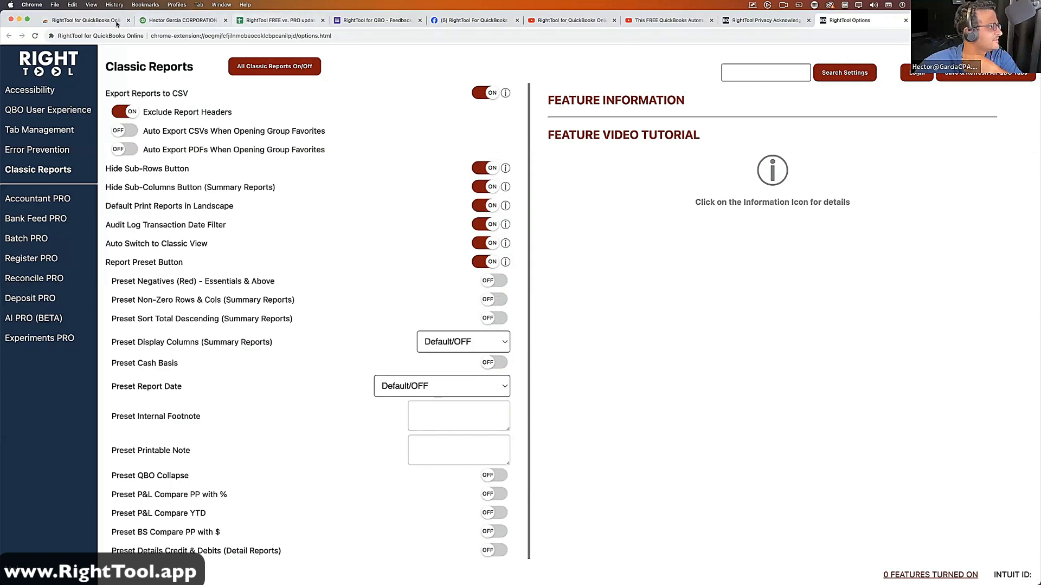
pyautogui.click(179, 20)
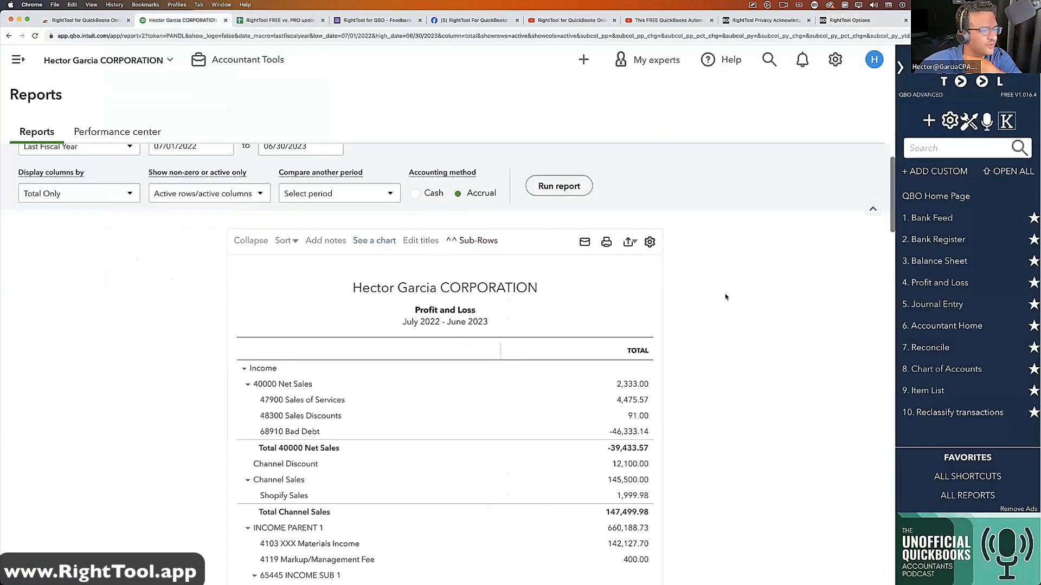
# - Preview the Profit and Loss report for PDF, check its print orientation setting, and close the preview
pyautogui.click(629, 244)
pyautogui.click(558, 277)
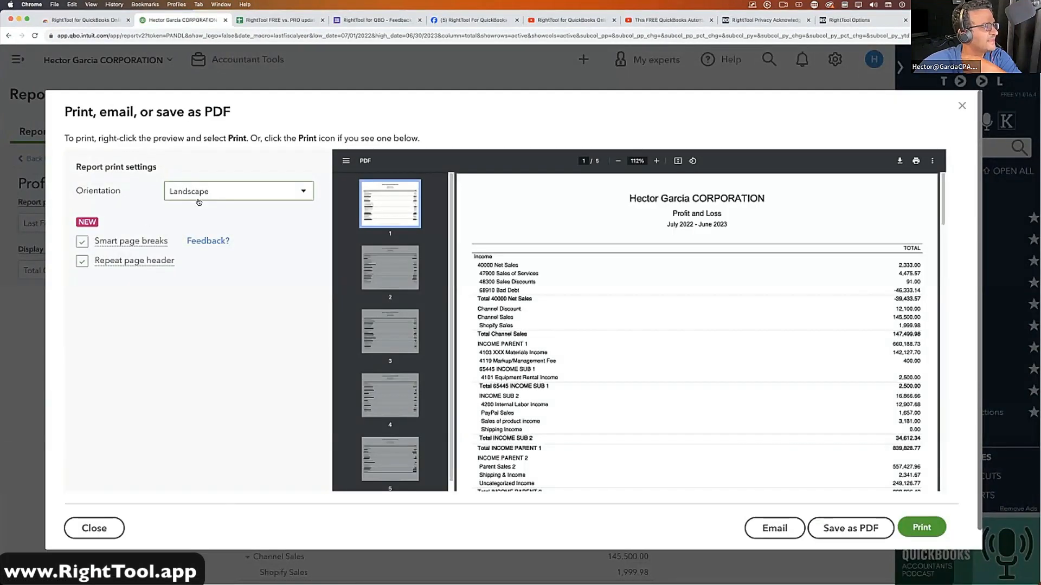
pyautogui.click(191, 197)
pyautogui.click(205, 199)
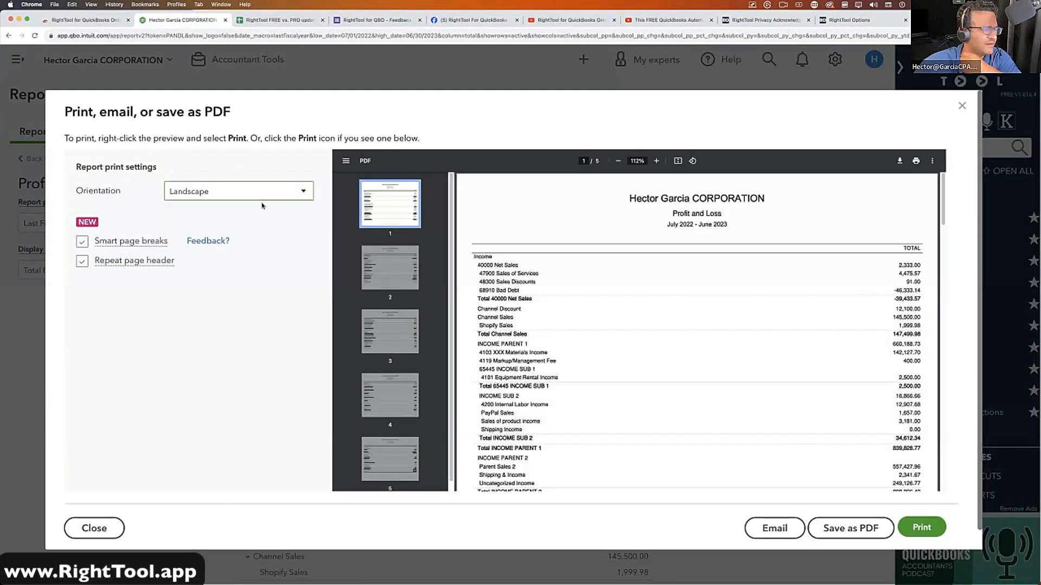
pyautogui.click(961, 107)
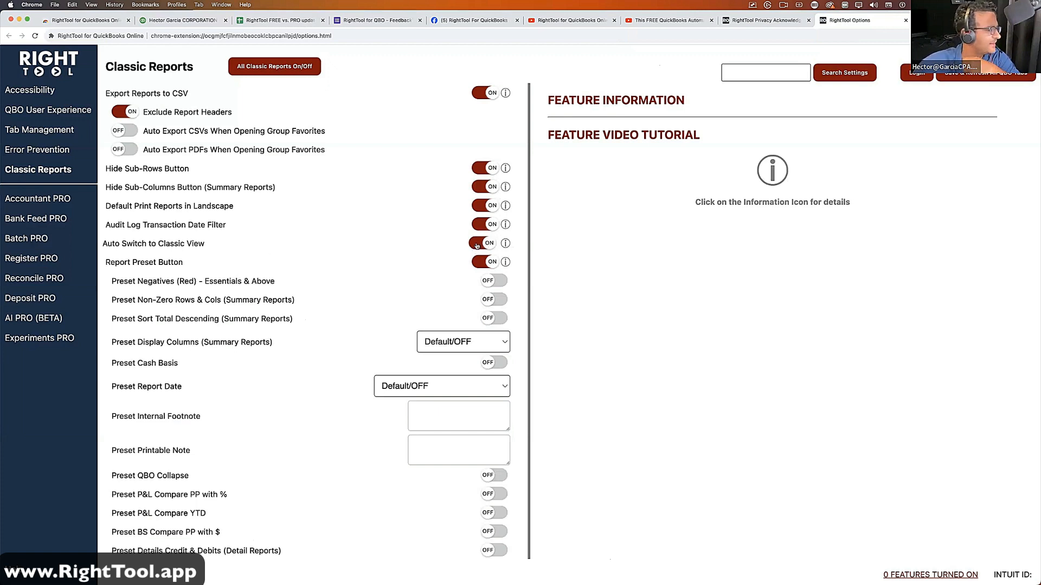
# - In RightTool Options, switch off all Classic Reports features and enable only Report Preset Button
pyautogui.click(484, 96)
pyautogui.click(304, 69)
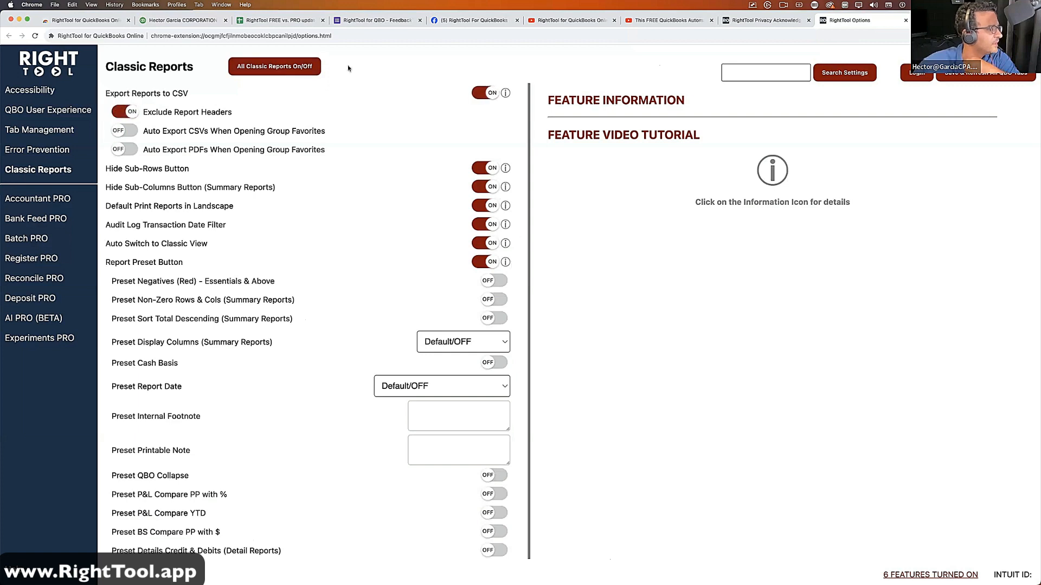
pyautogui.click(304, 67)
pyautogui.click(482, 262)
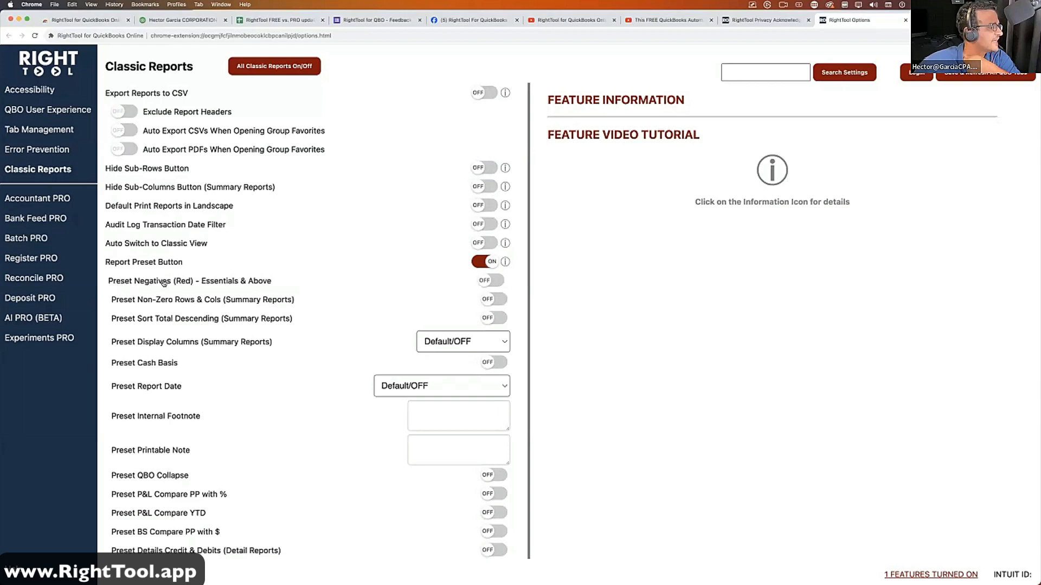
# - Enable the report presets for red negatives, non-zero rows and columns, and sorting totals in descending order
pyautogui.click(486, 282)
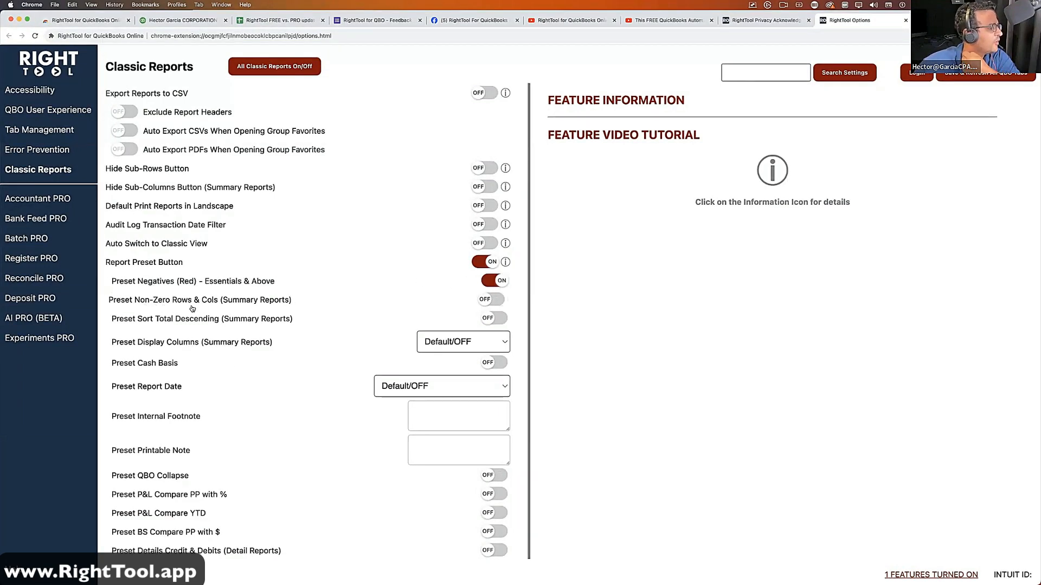
pyautogui.click(483, 302)
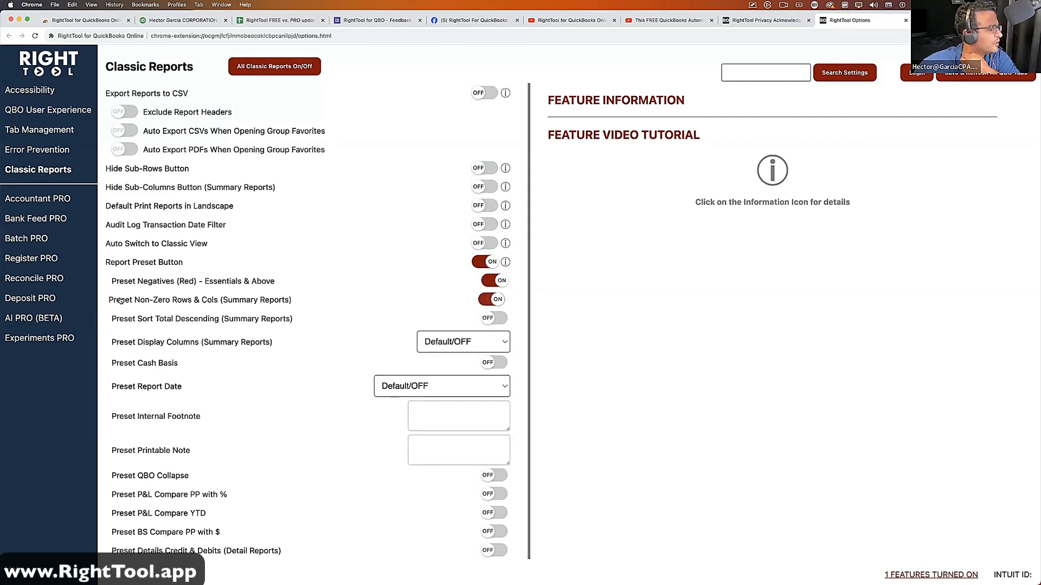
pyautogui.click(486, 322)
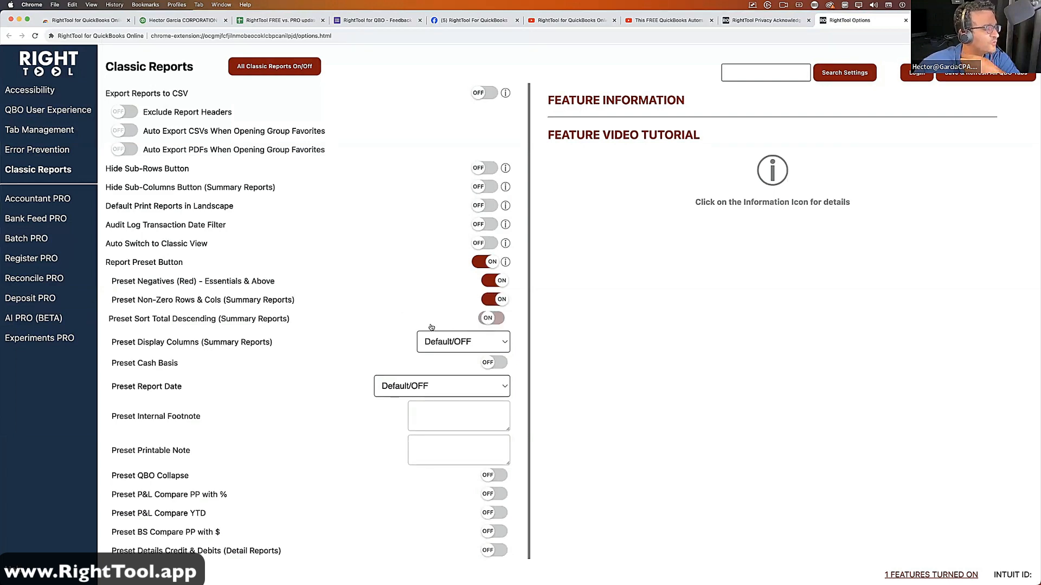
# - Set Preset Display Columns to Months, enable Preset Cash Basis, and set Preset Report Date to Rolling X Months
pyautogui.click(489, 341)
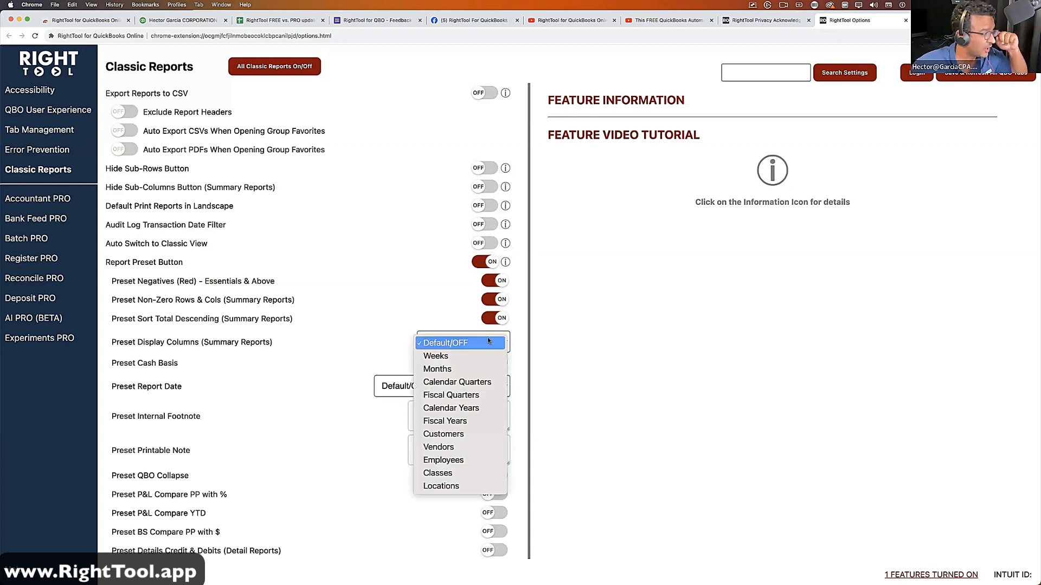
pyautogui.click(436, 368)
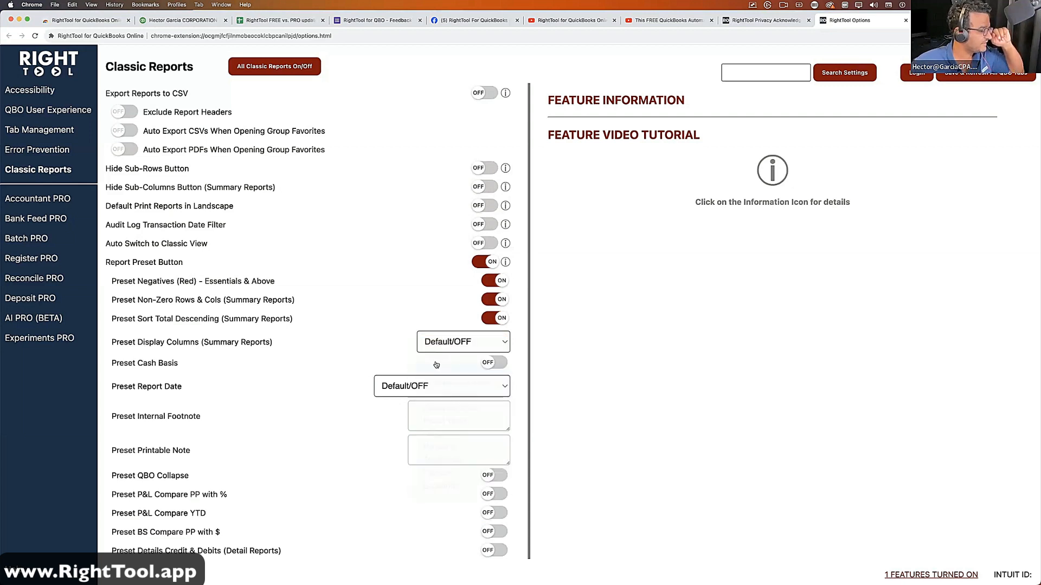
pyautogui.click(496, 364)
pyautogui.click(408, 392)
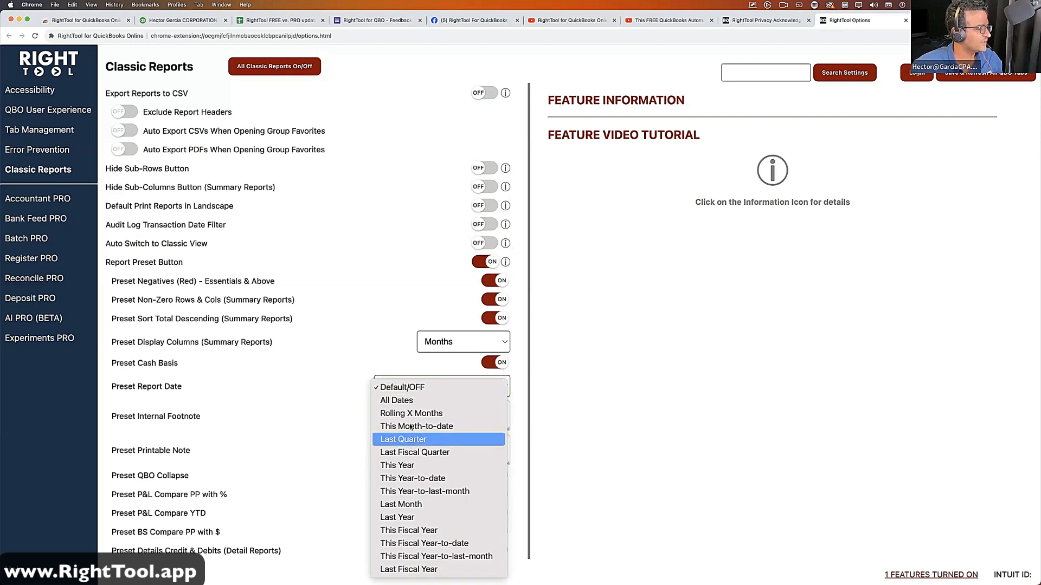
pyautogui.click(411, 413)
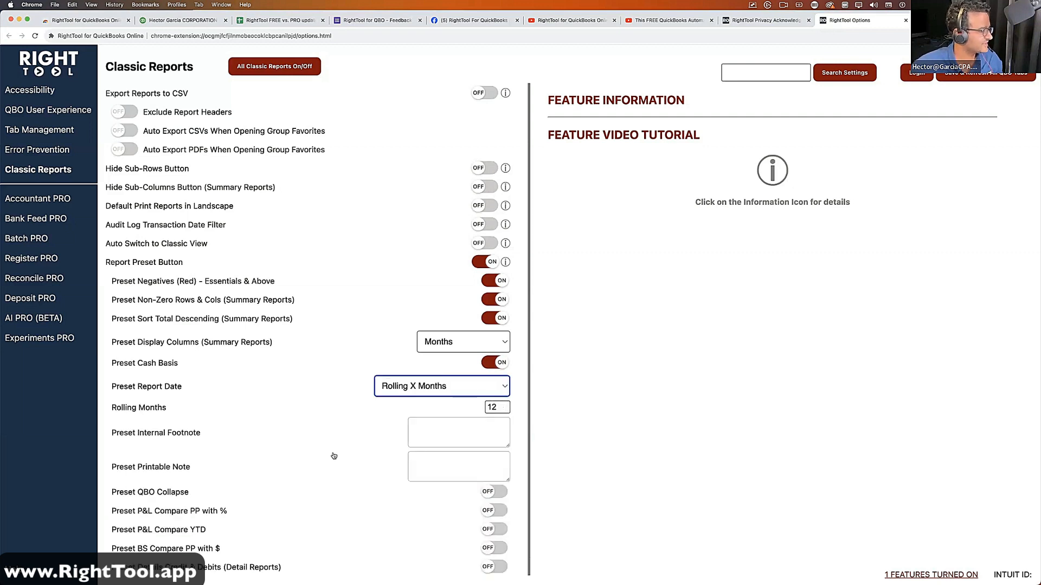
# - Enter "Unaudited!" as the Preset Printable Note and enable Preset QBO Collapse
pyautogui.click(433, 425)
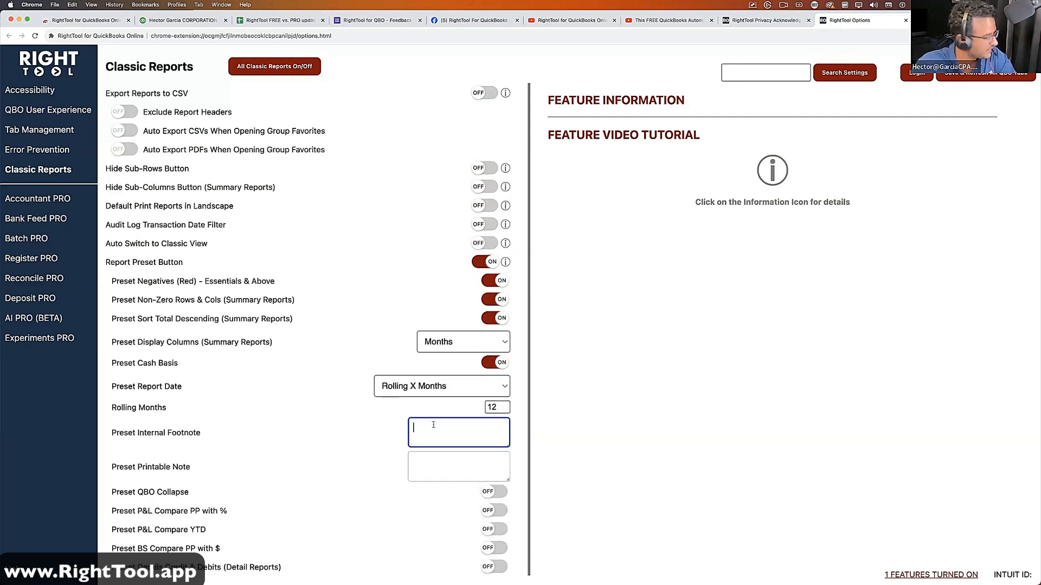
pyautogui.click(425, 470)
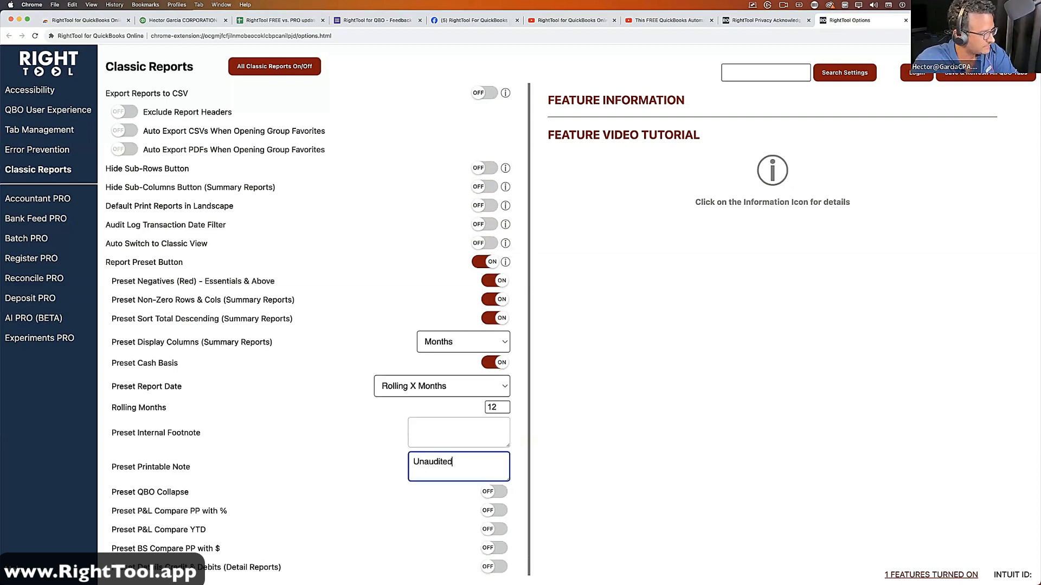
pyautogui.write('Unaudited!')
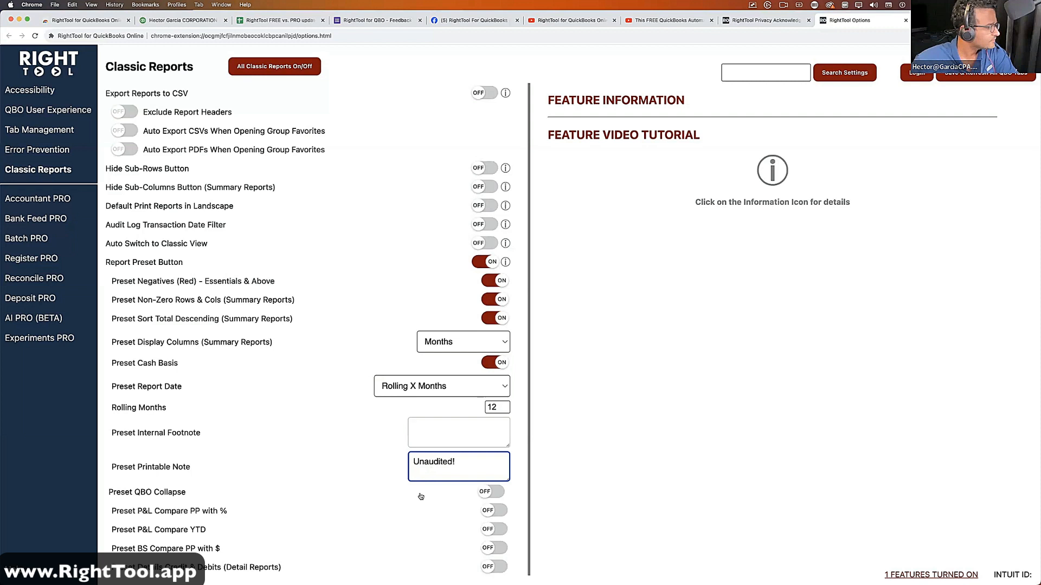
pyautogui.click(490, 492)
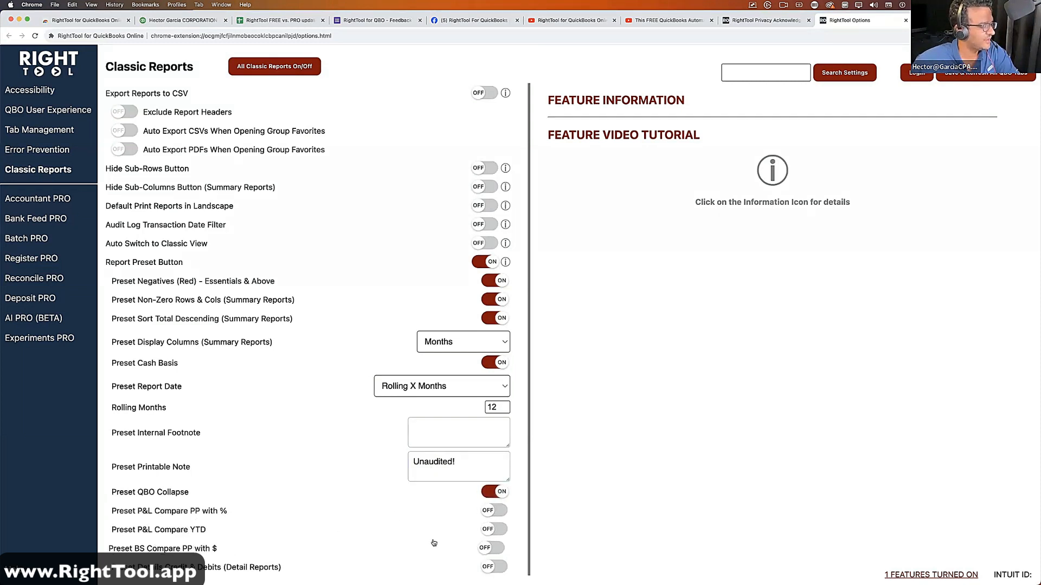
pyautogui.click(491, 547)
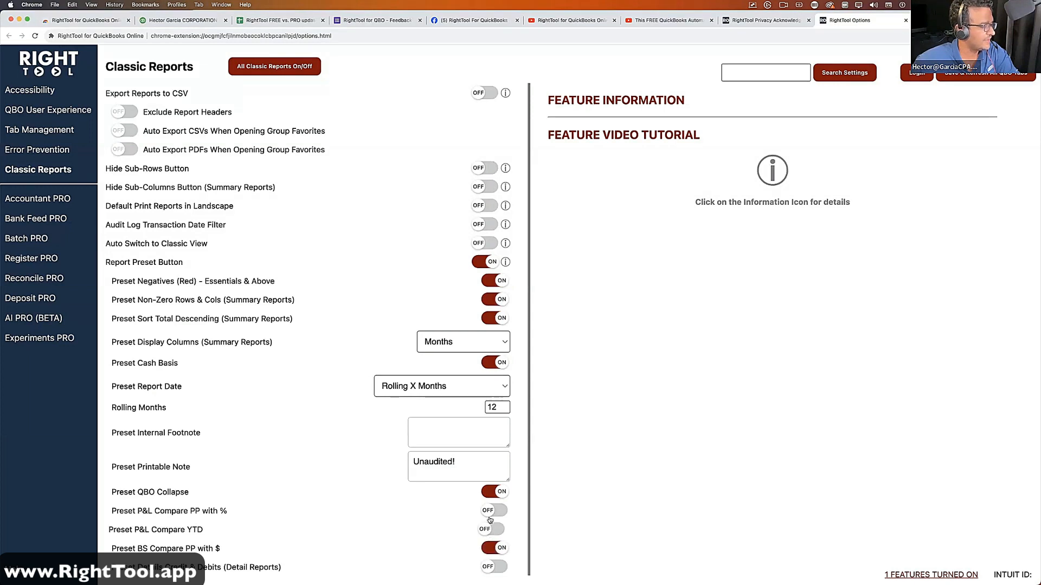
pyautogui.click(490, 513)
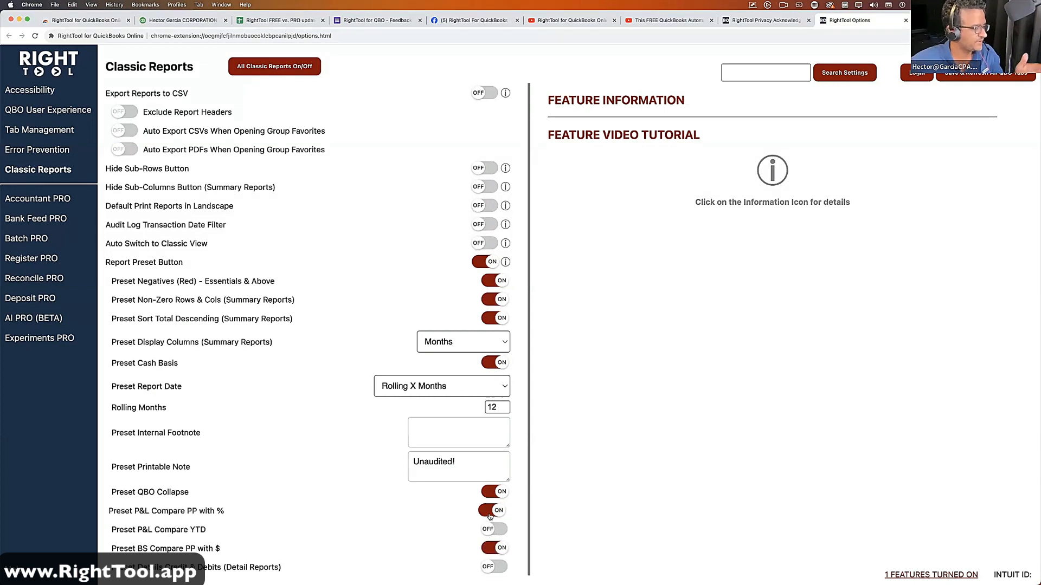
pyautogui.click(492, 513)
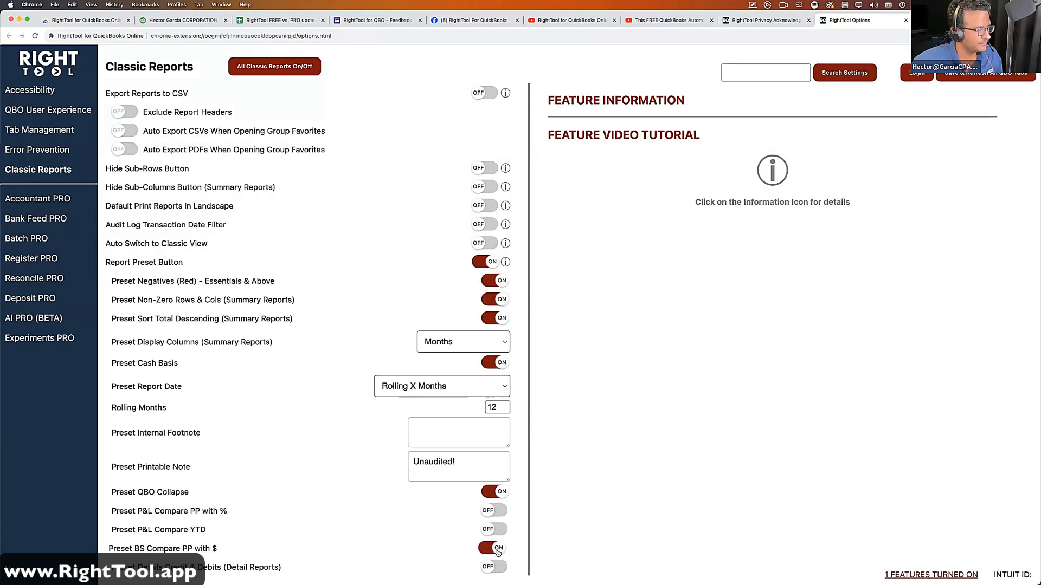
pyautogui.click(496, 550)
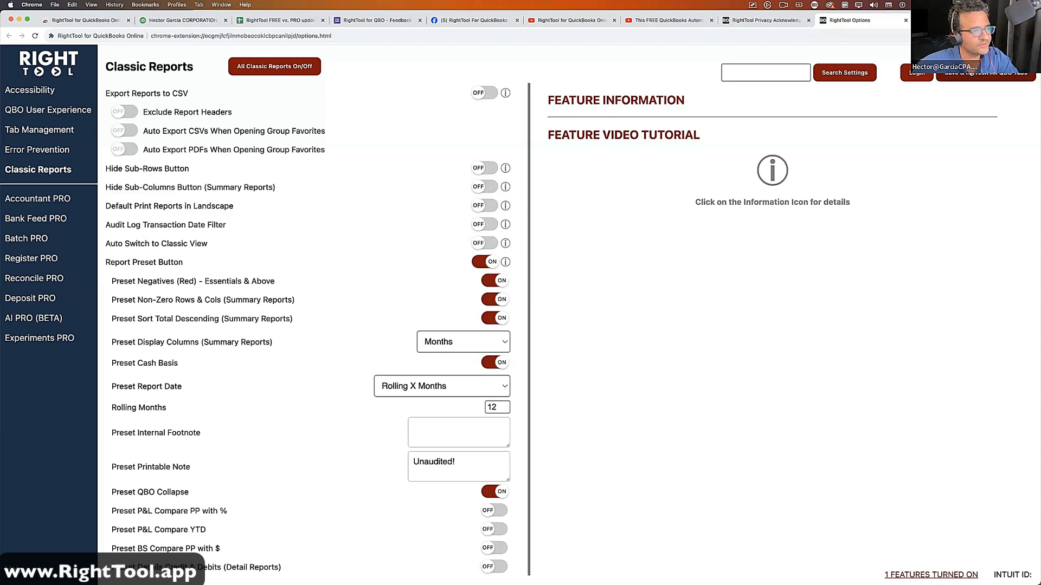
# - Save the RightTool settings with a refresh of all QBO tabs, and open Profit and Loss from the QuickBooks report list
pyautogui.click(971, 76)
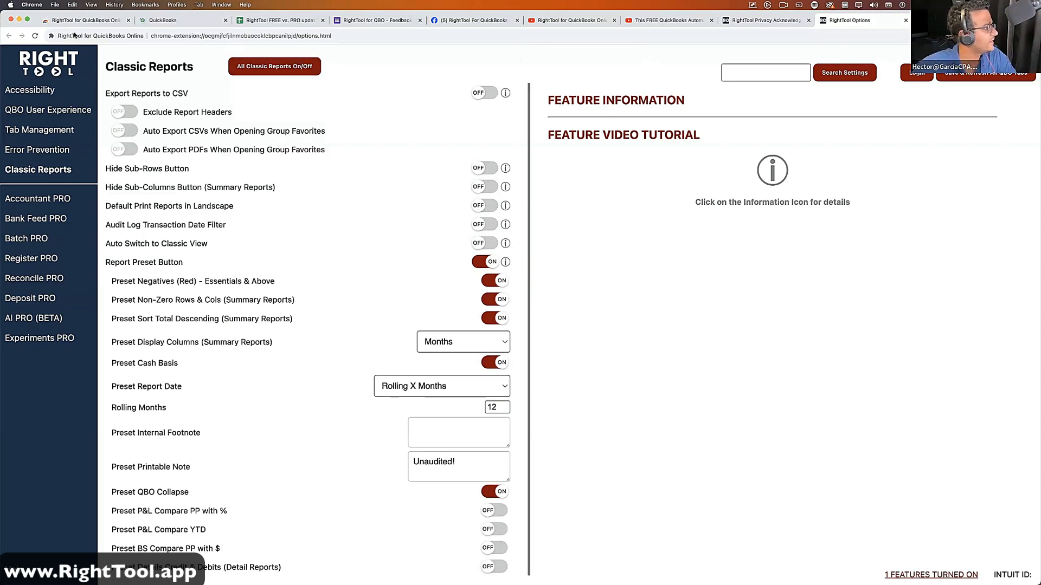
pyautogui.click(173, 20)
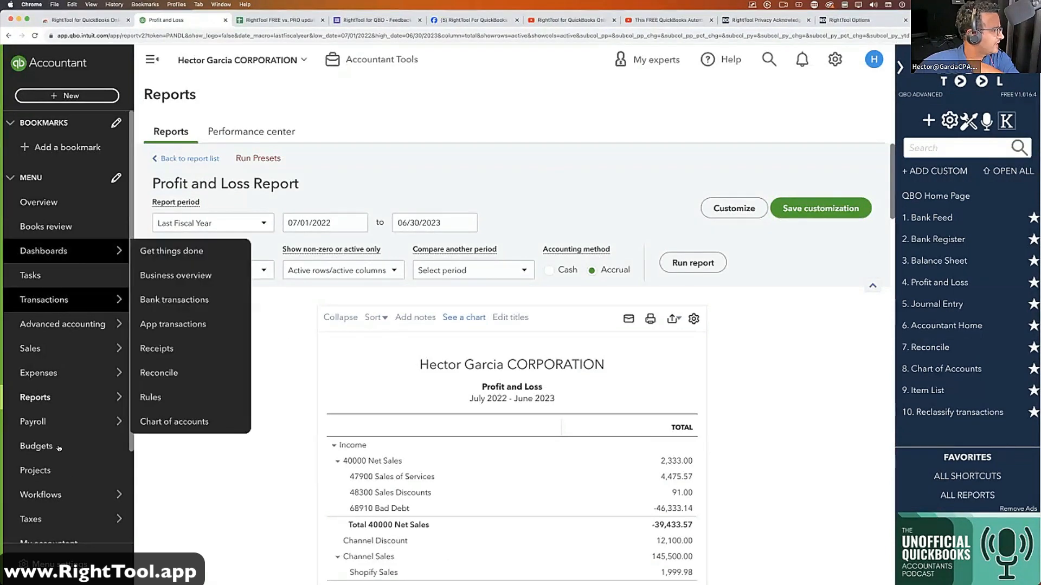
pyautogui.click(138, 401)
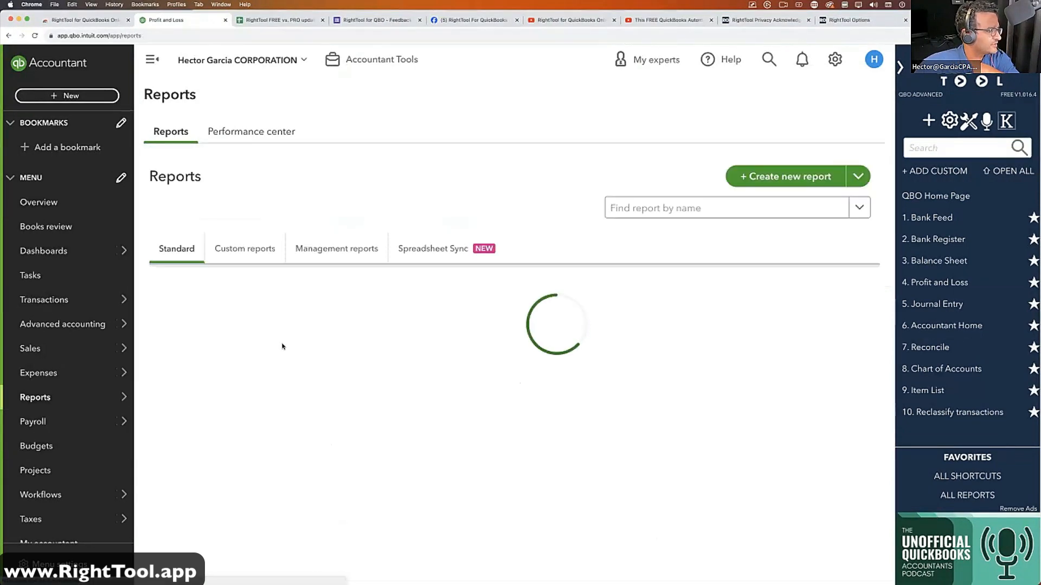
pyautogui.scroll(-3, 232, 471)
pyautogui.click(259, 442)
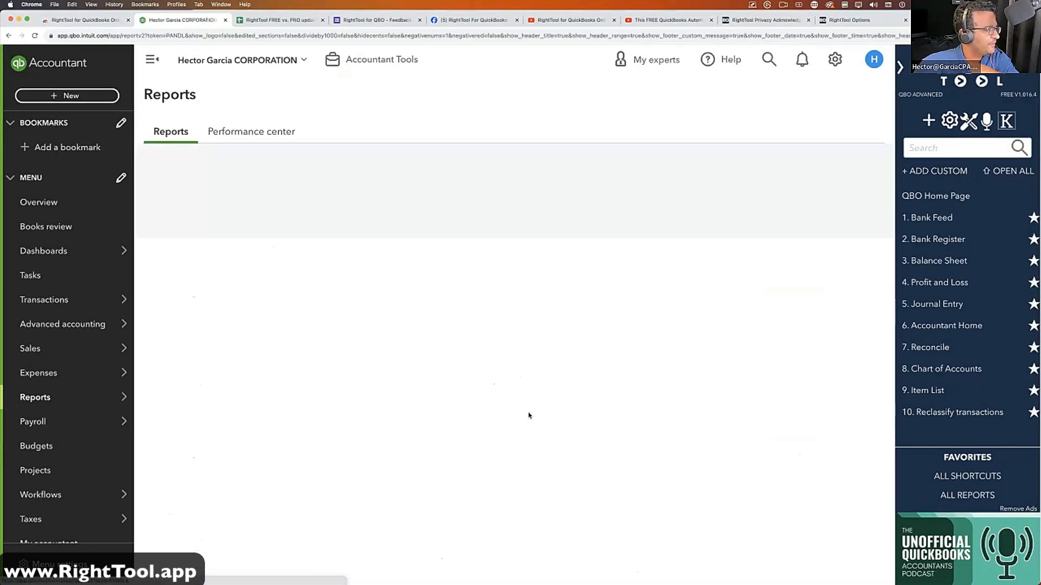
# - Collapse the navigation menu and RightTool sidebar, and inspect the Profit and Loss options for display columns, non-zero or active rows, and comparison period
pyautogui.click(152, 59)
pyautogui.click(899, 66)
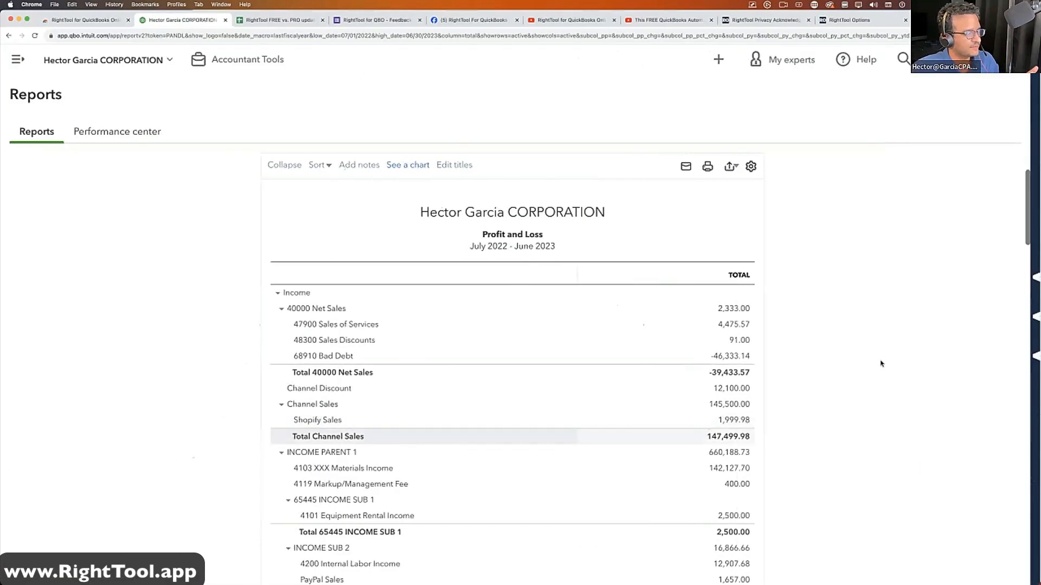
pyautogui.click(70, 271)
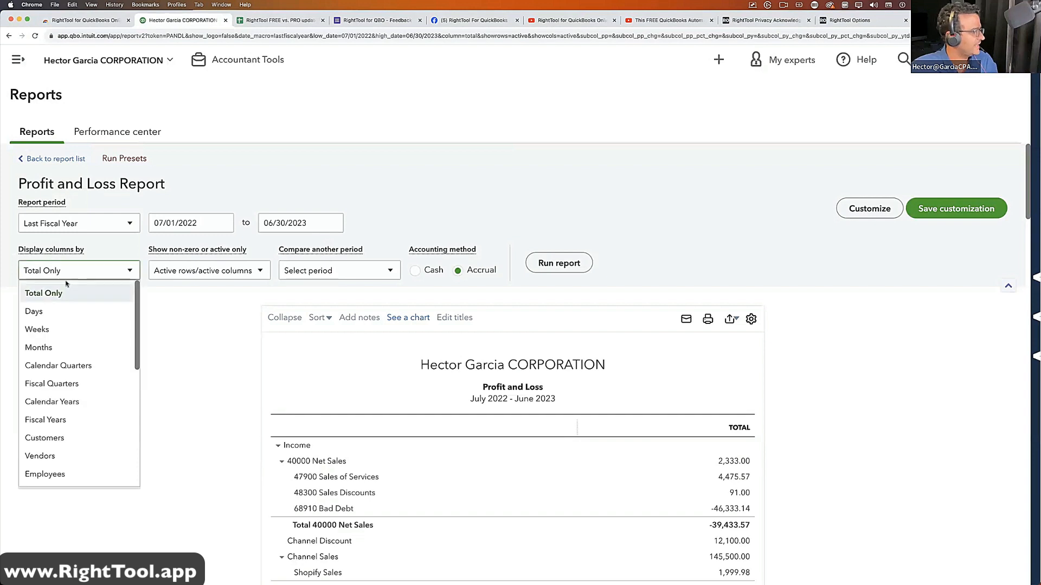
pyautogui.click(202, 269)
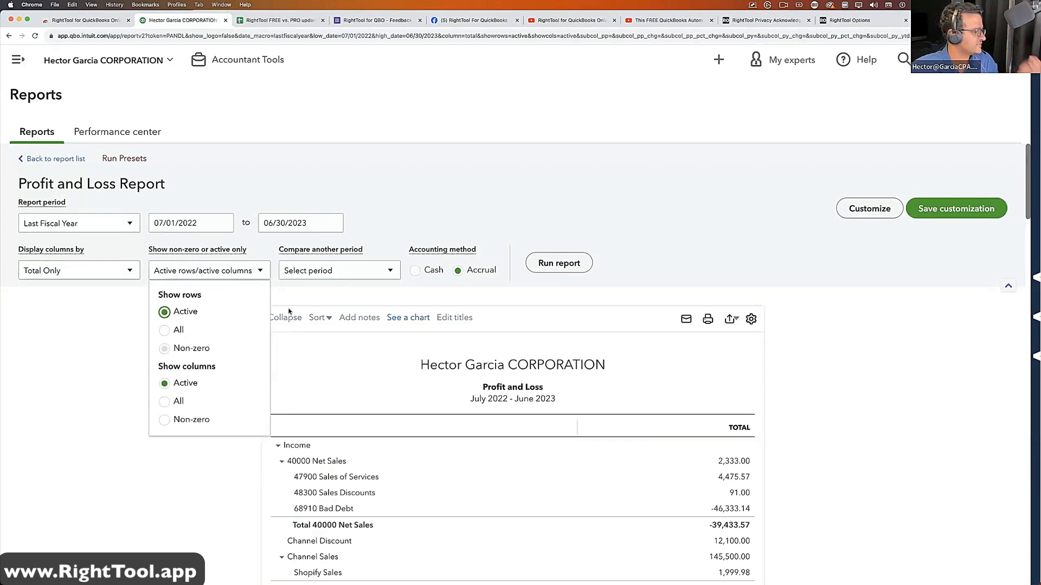
pyautogui.click(345, 273)
pyautogui.click(357, 271)
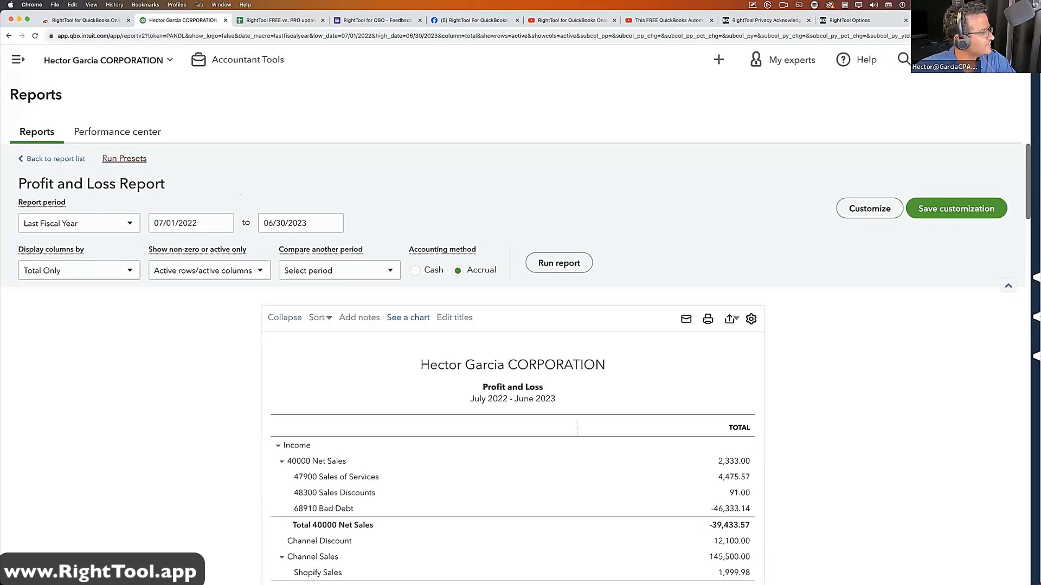
# - Run the saved RightTool presets on the Profit and Loss report and review the resulting report and its settings
pyautogui.click(120, 159)
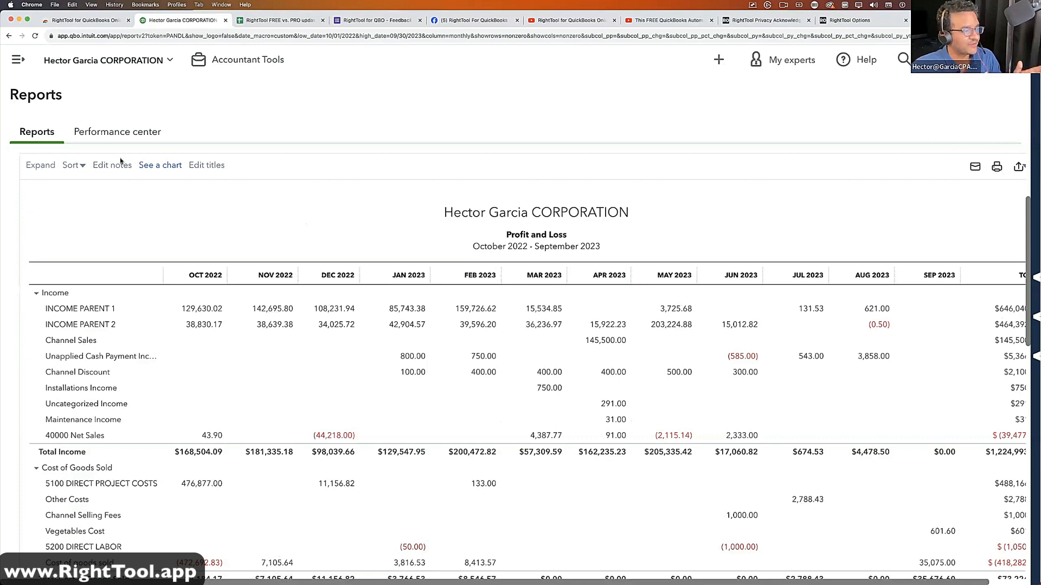
pyautogui.scroll(1, 260, 314)
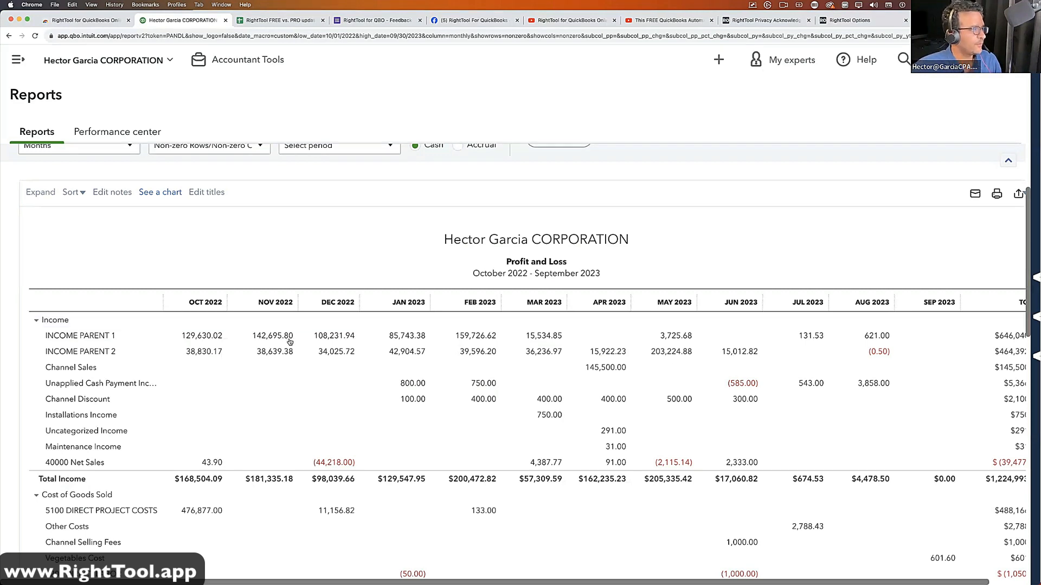
pyautogui.scroll(3, 285, 347)
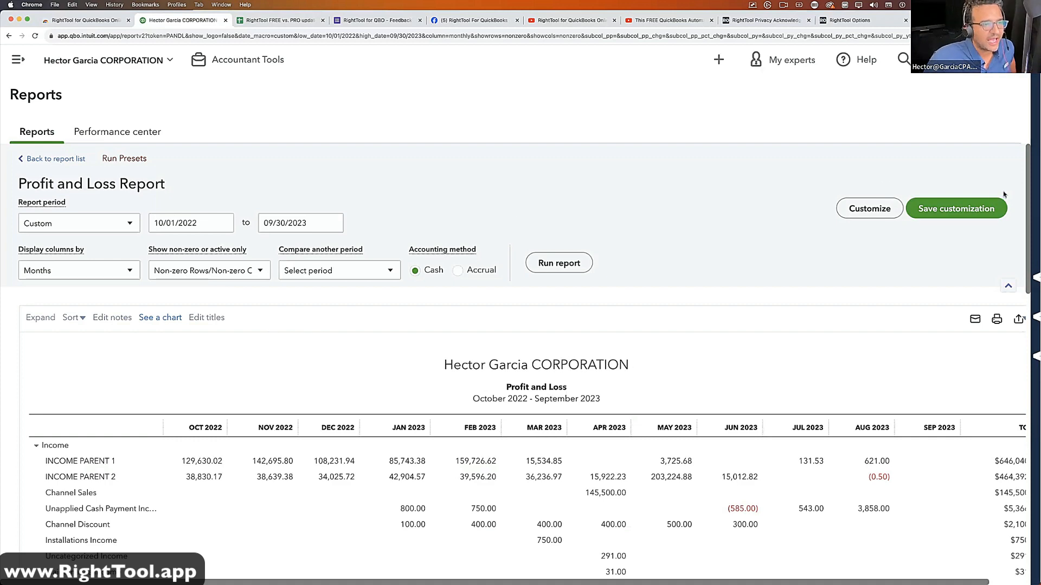
# - Expand the RightTool sidebar, open the Balance Sheet report from its shortcuts, and reload the page
pyautogui.click(1033, 194)
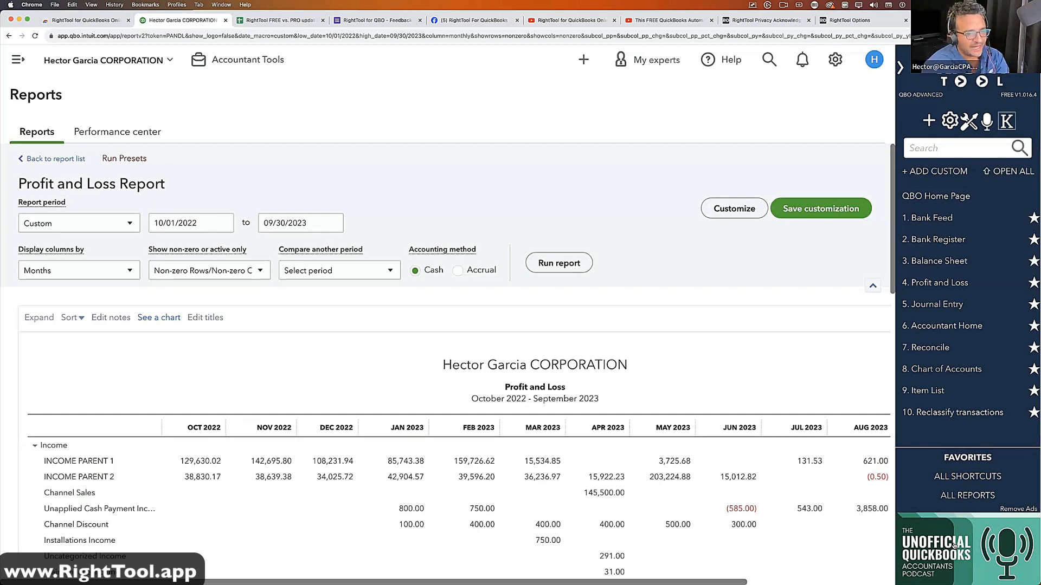
pyautogui.click(937, 262)
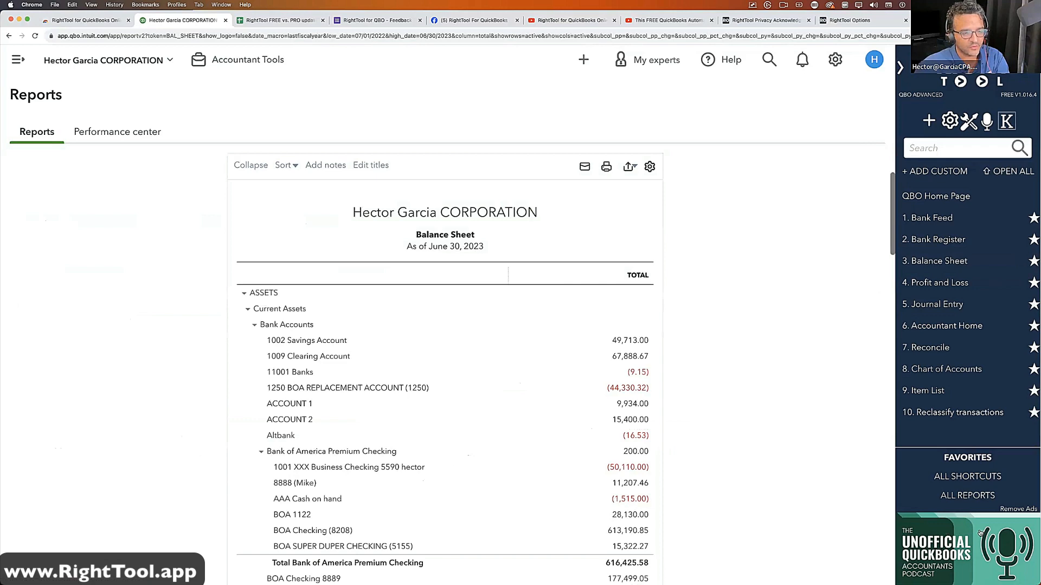
pyautogui.click(34, 36)
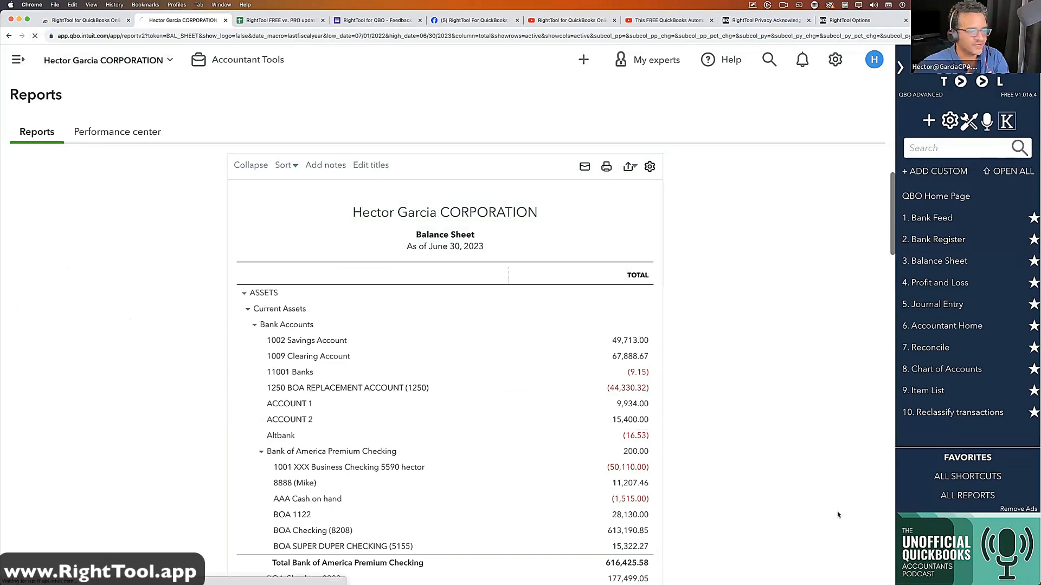